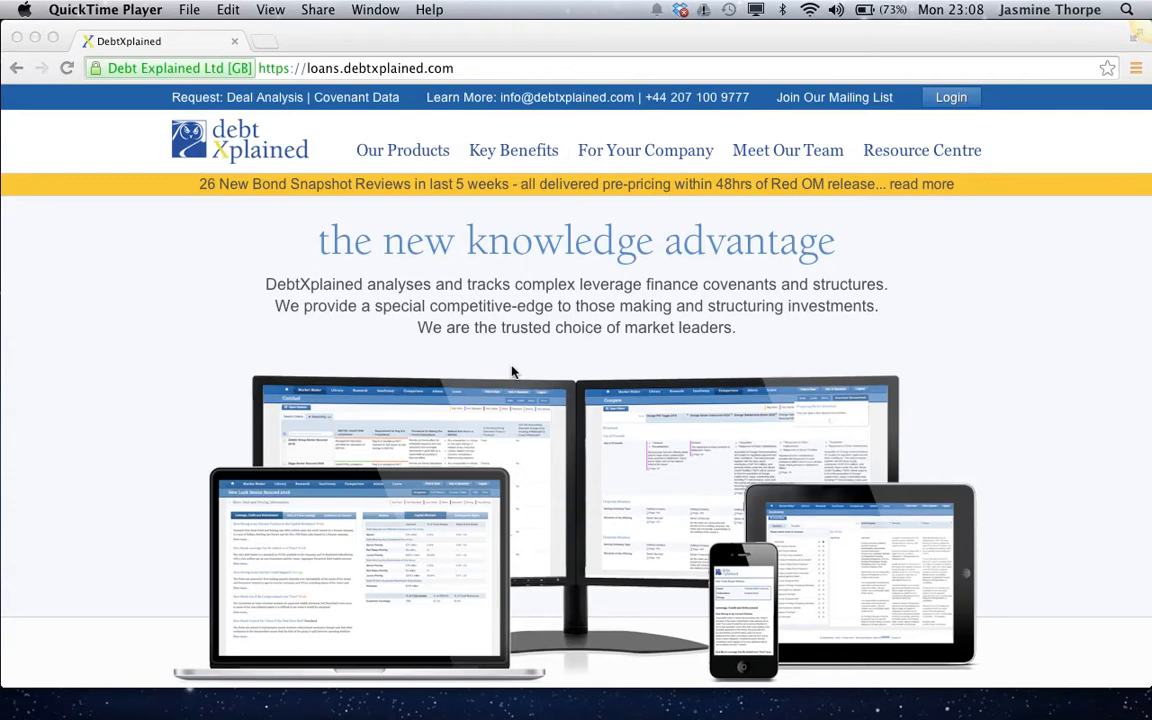
# - Log in to the DebtXplained loans site with the pre-filled credentials
pyautogui.click(947, 100)
pyautogui.click(947, 100)
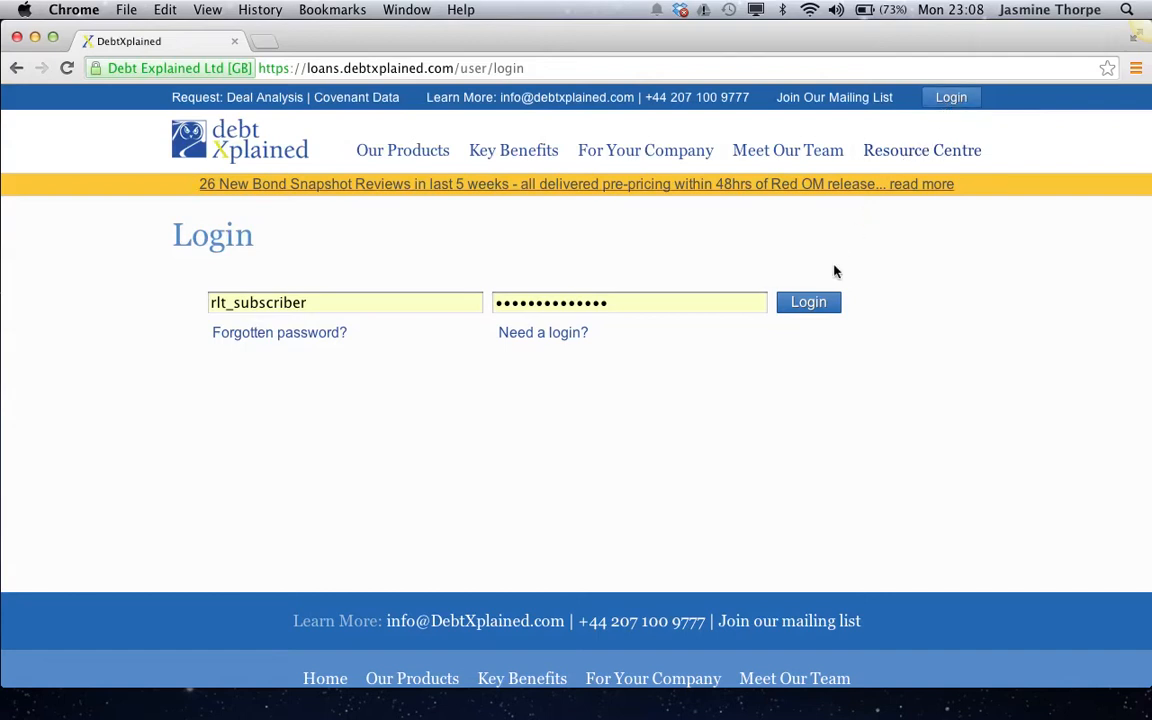
pyautogui.click(812, 303)
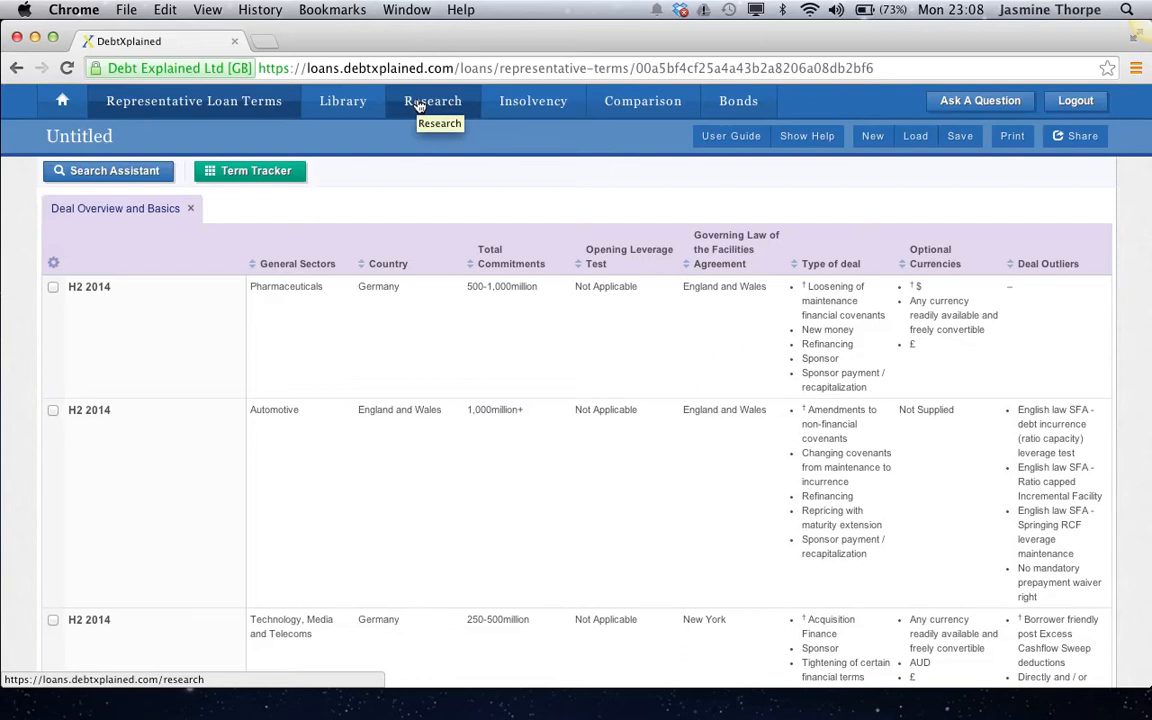
pyautogui.click(418, 106)
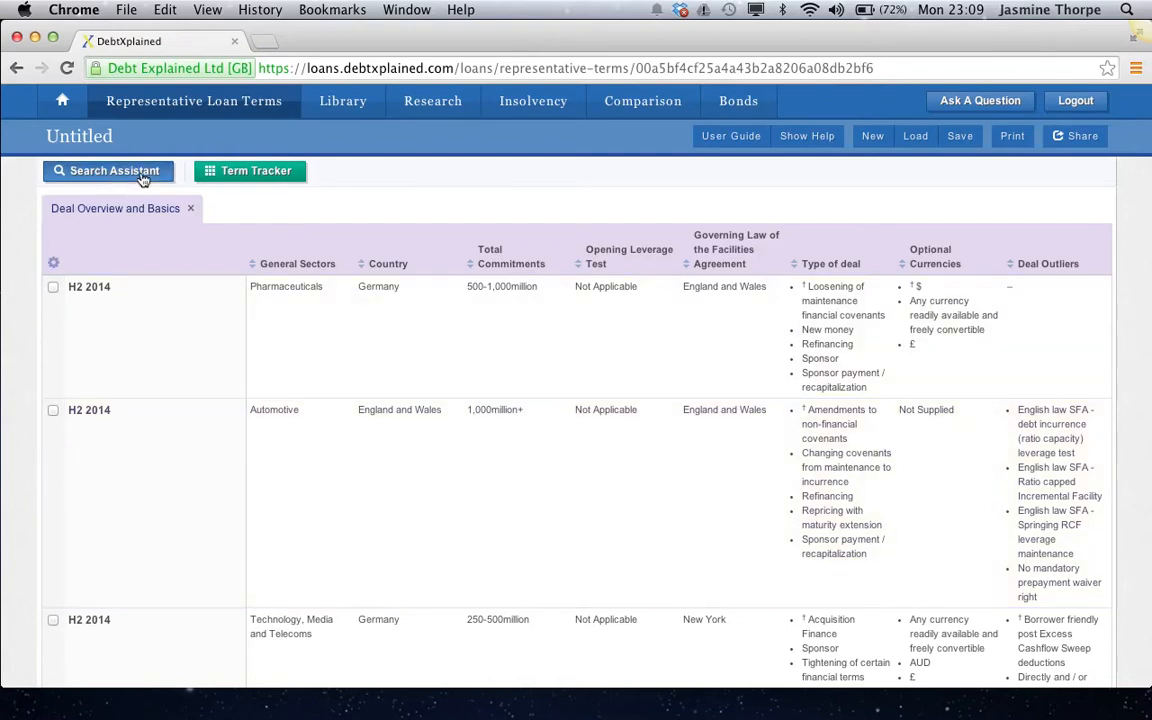
# - Activate the predefined Deal Type, Pricing and Reaction table in the Term Tracker and view its deal terms without saving a customised copy
pyautogui.click(257, 181)
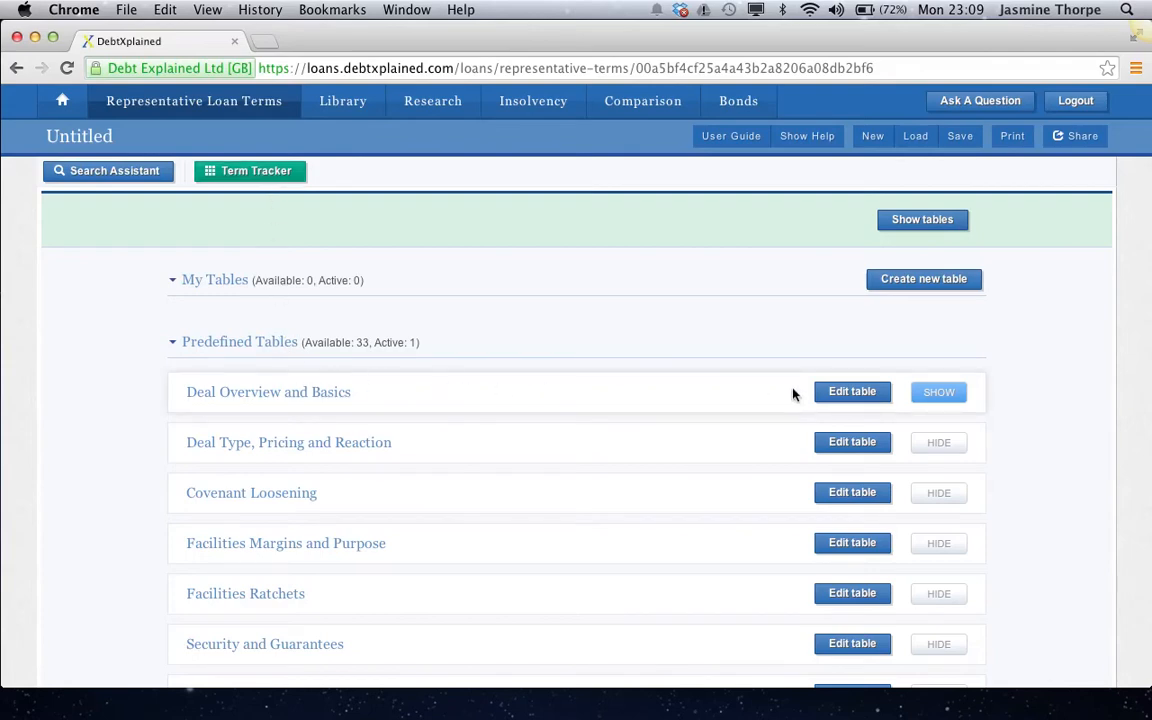
pyautogui.click(944, 446)
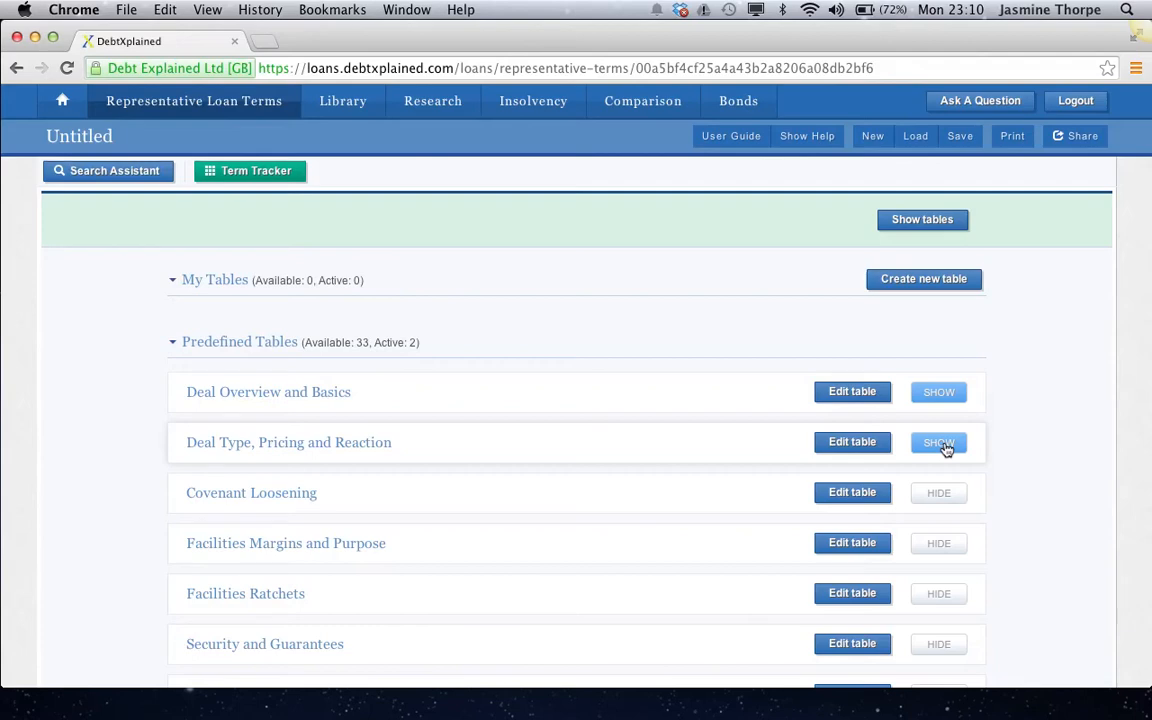
pyautogui.click(849, 446)
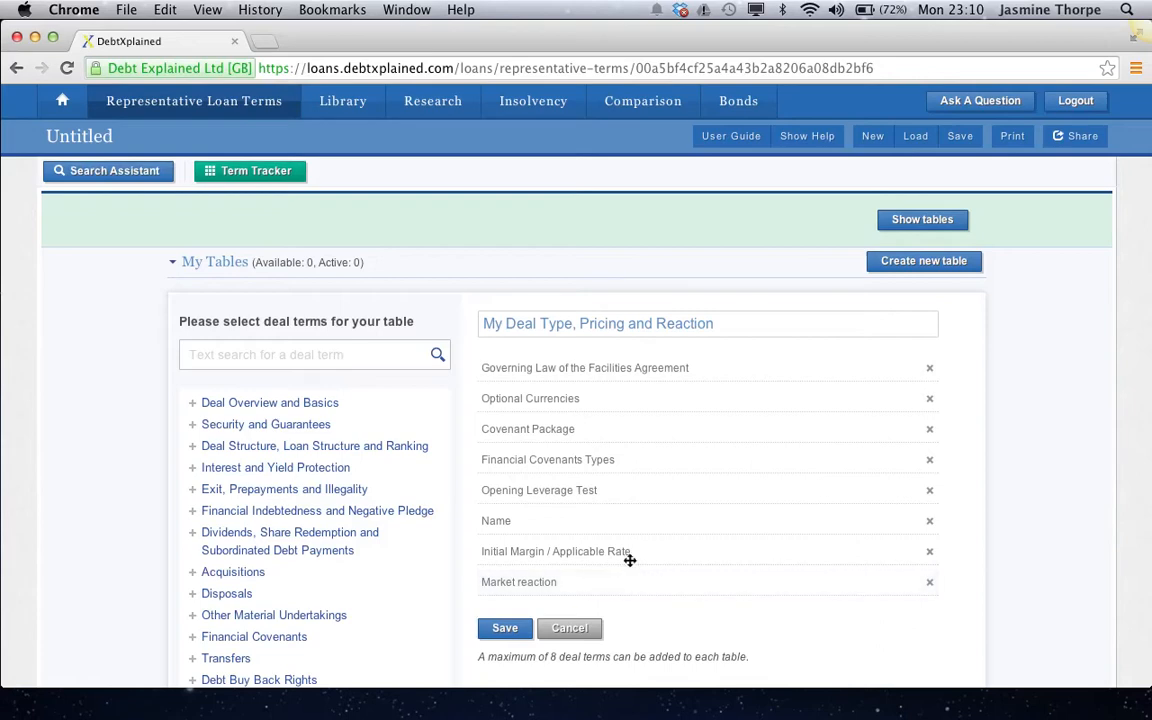
pyautogui.click(569, 629)
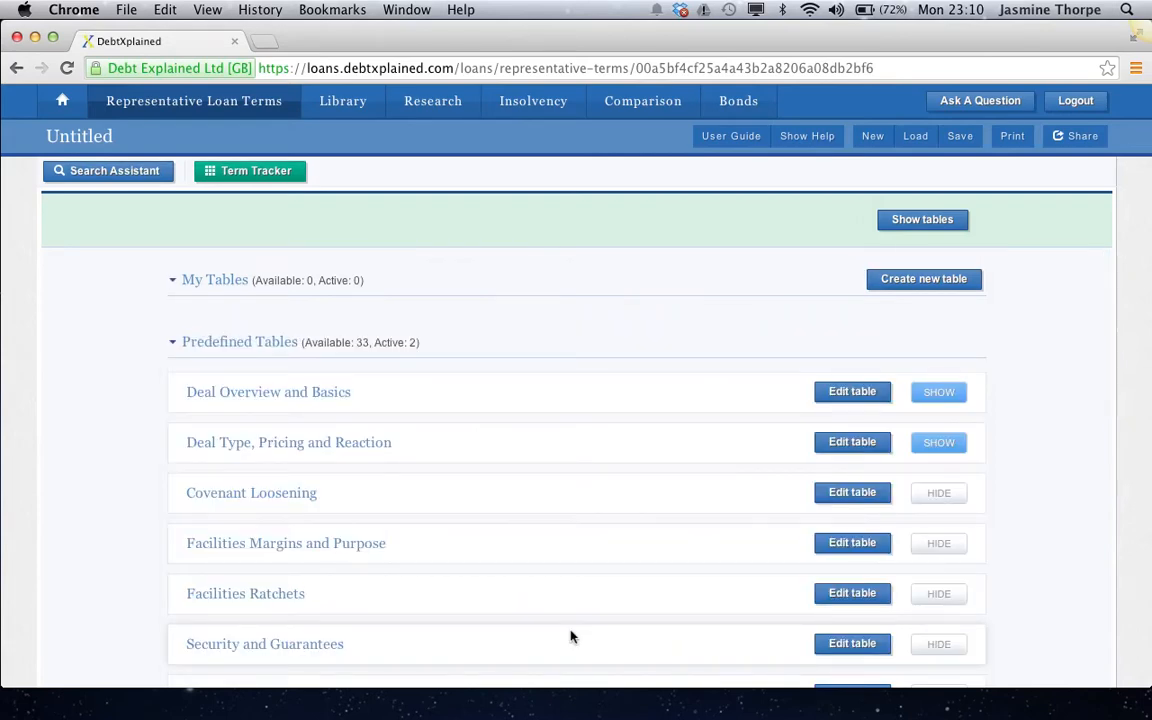
# - Activate the predefined Change of Control and Portability table and display the active tables
pyautogui.scroll(-1, 866, 558)
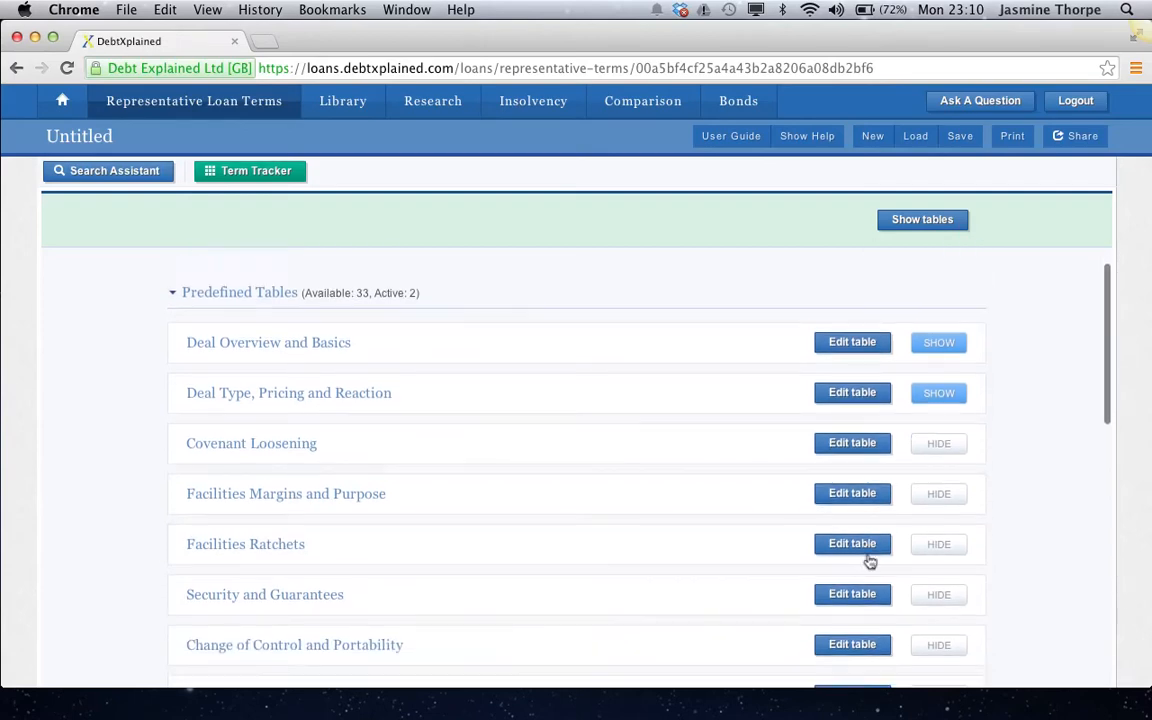
pyautogui.scroll(-4, 869, 558)
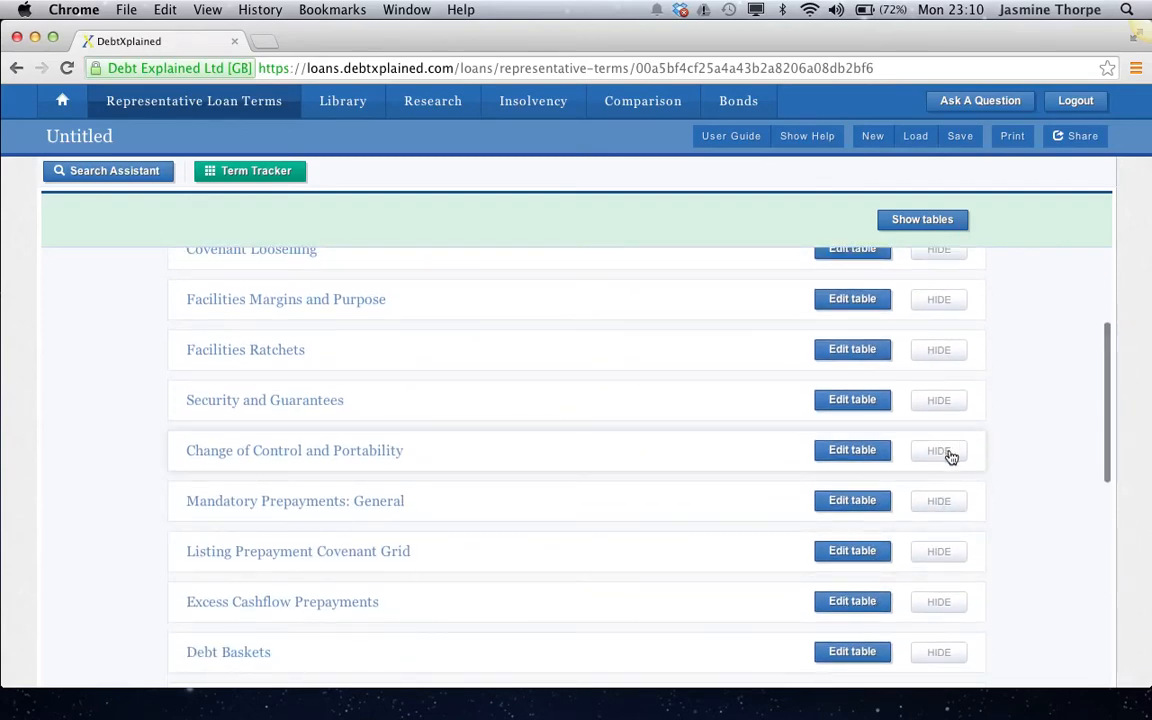
pyautogui.click(940, 451)
pyautogui.scroll(1, 745, 451)
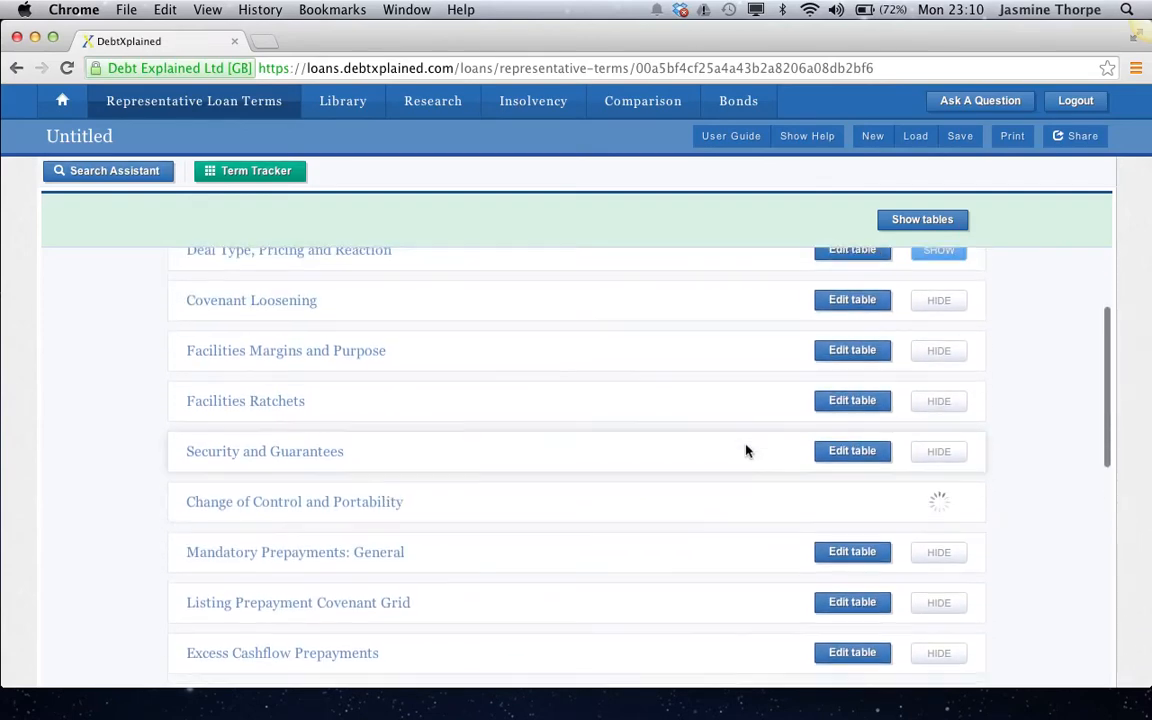
pyautogui.scroll(3, 745, 451)
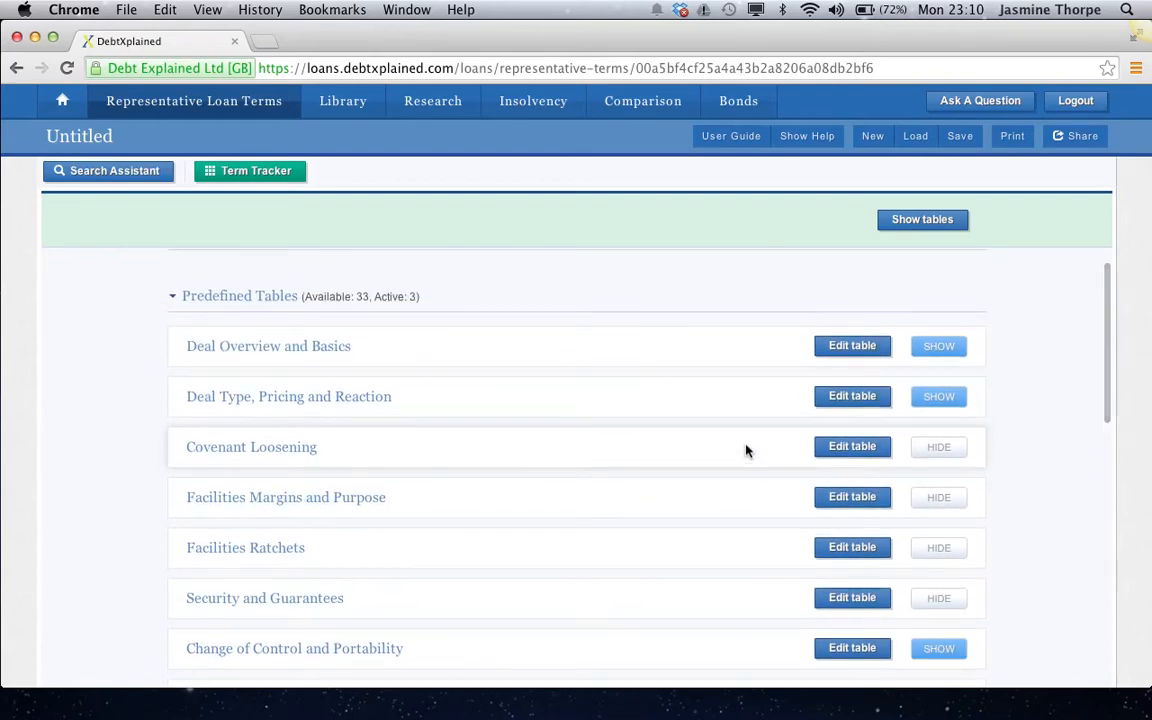
pyautogui.click(921, 220)
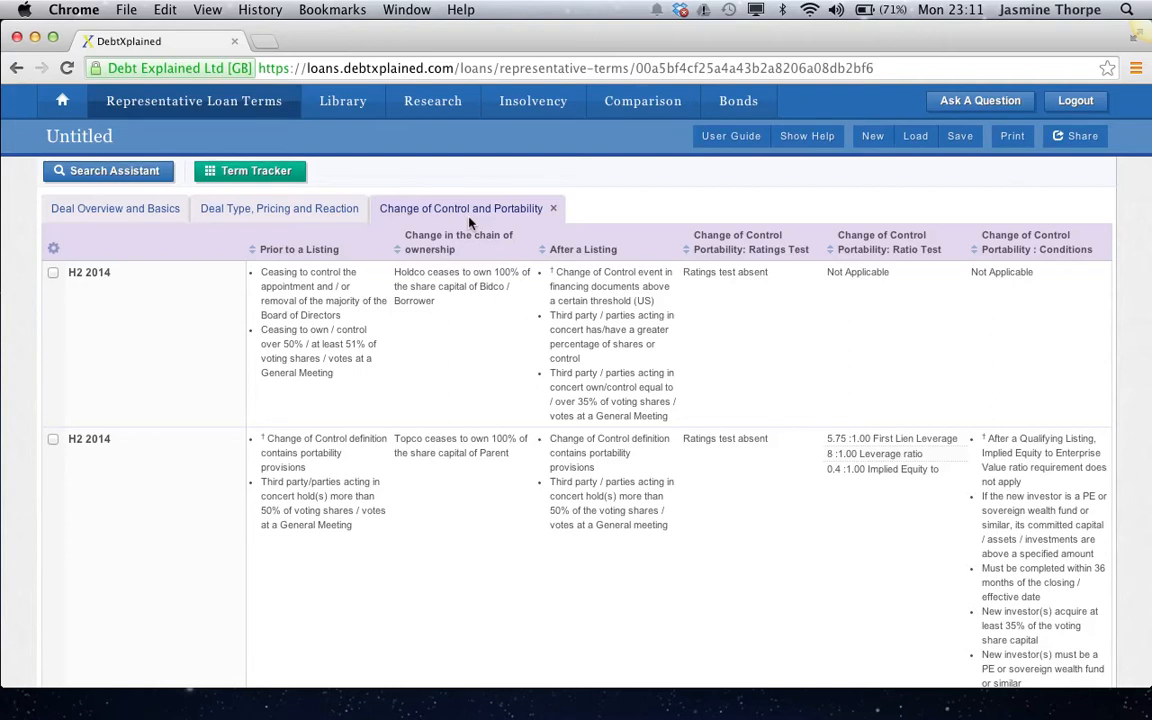
# - Start a new custom table in the Term Tracker and add the deal term Governing Law of the Facilities Agreement
pyautogui.click(242, 172)
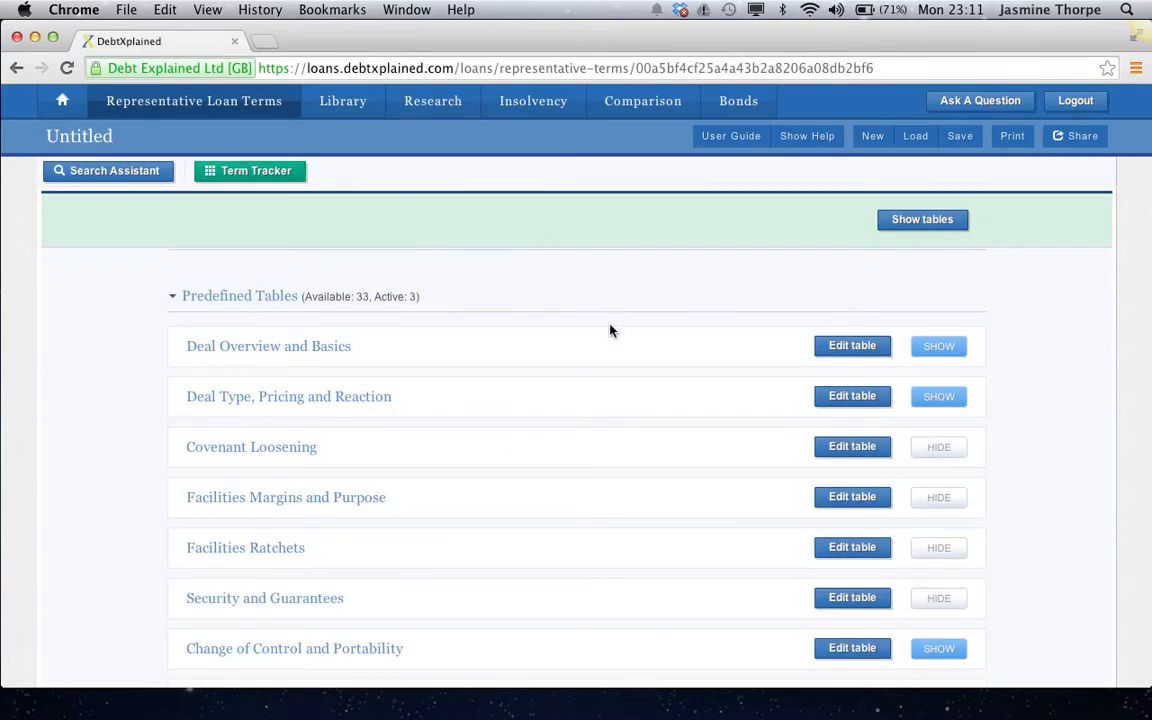
pyautogui.click(910, 282)
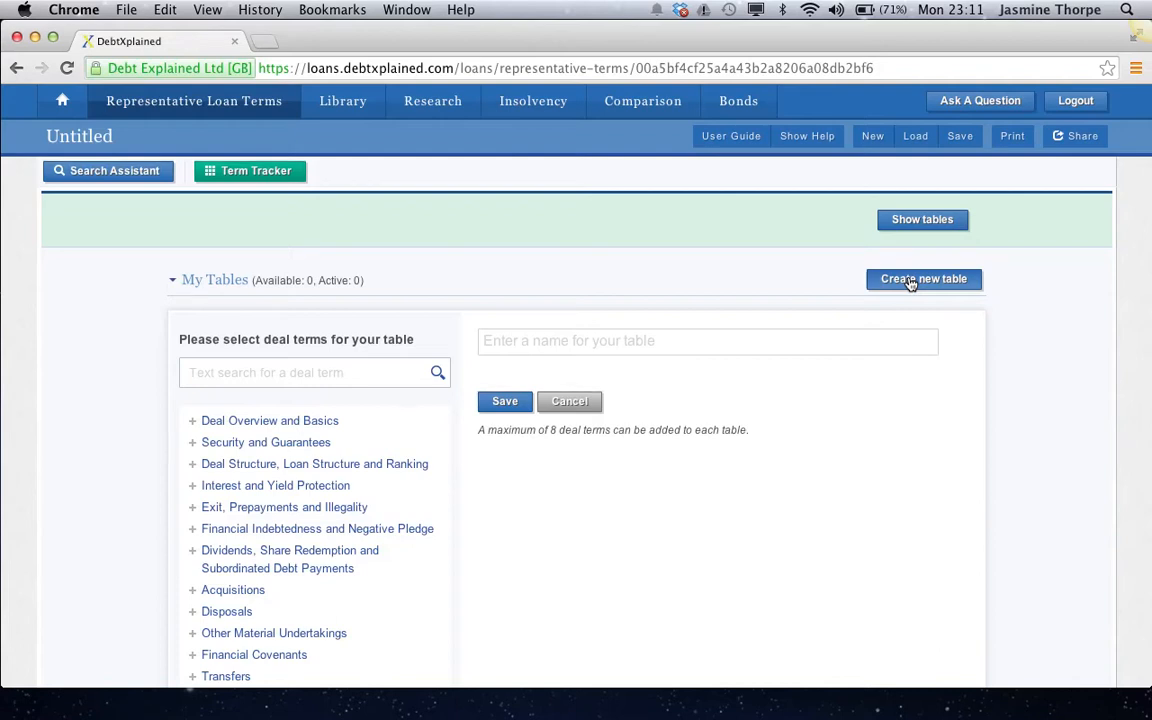
pyautogui.click(194, 421)
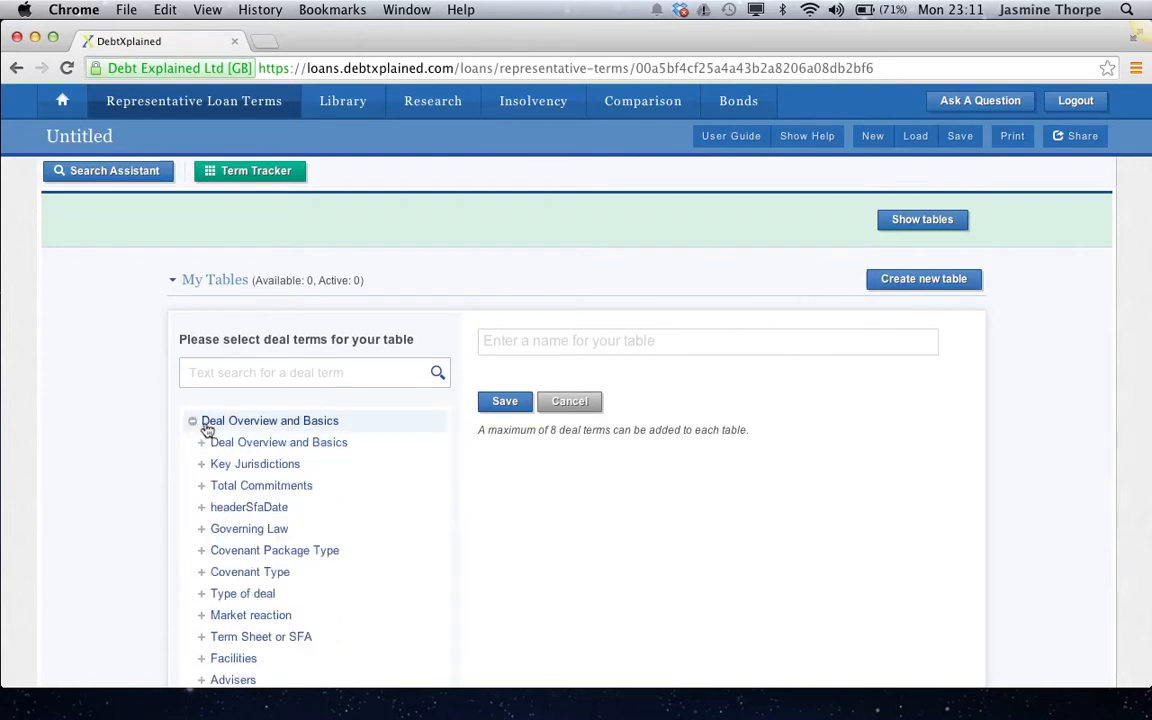
pyautogui.click(234, 530)
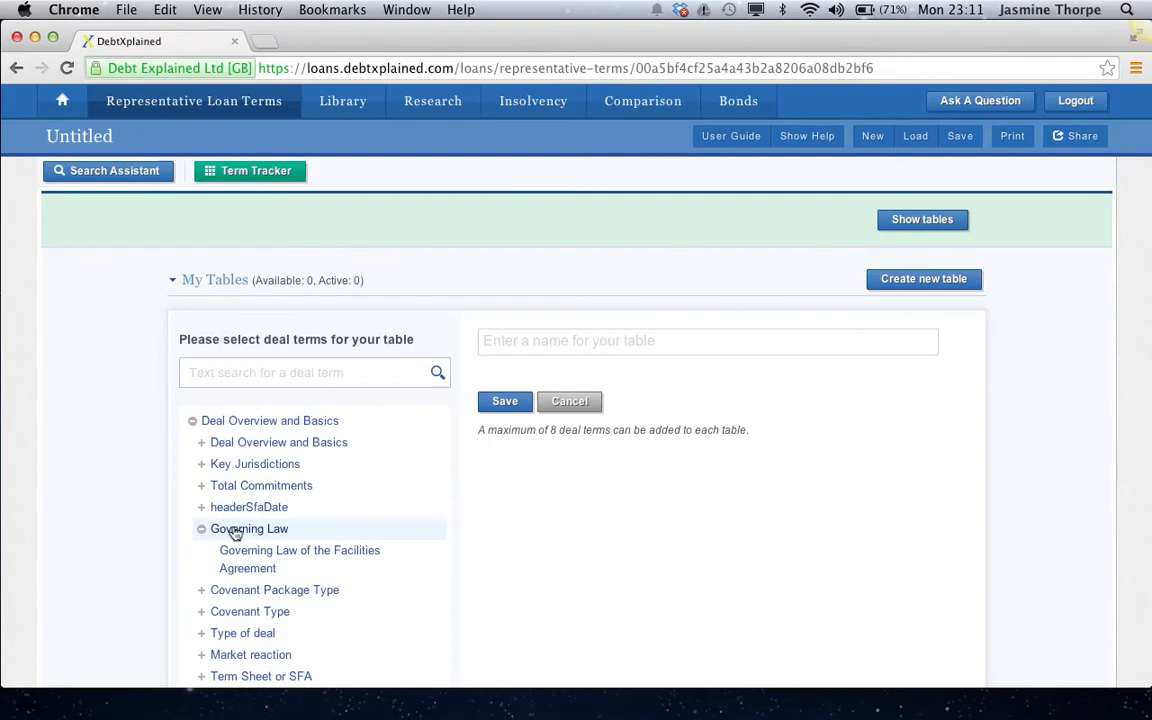
pyautogui.click(239, 565)
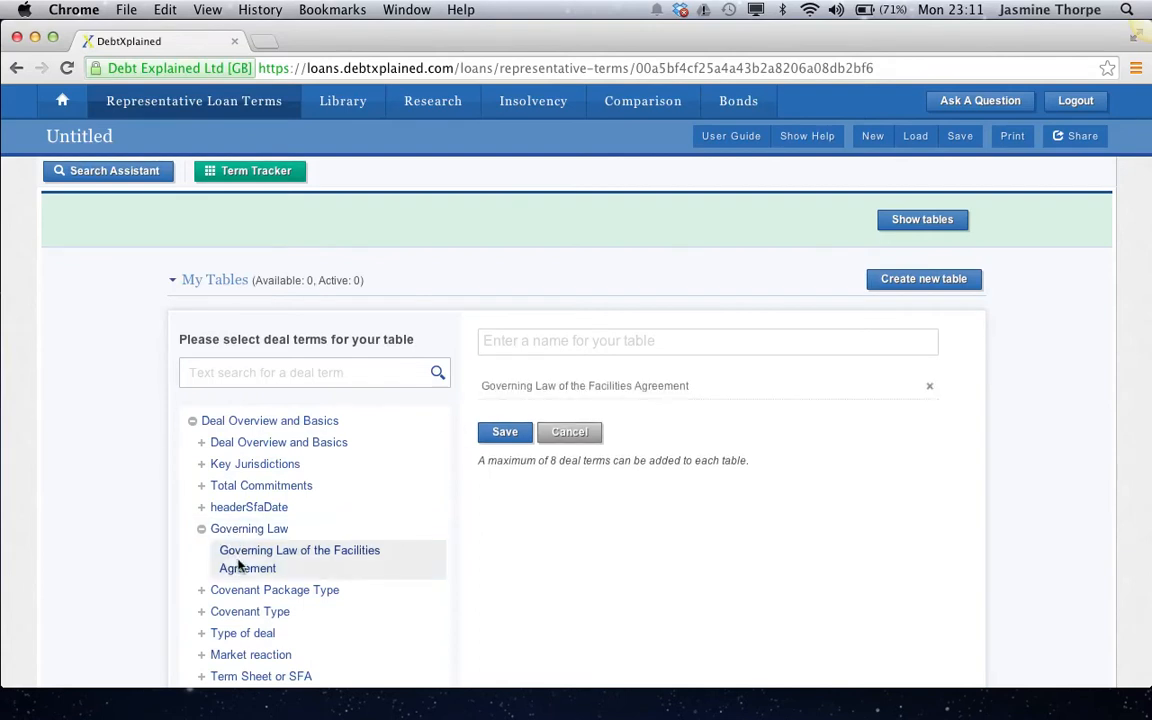
# - Add the deal terms Covenant Package and Financial Covenants Types to the new table
pyautogui.scroll(-3, 239, 565)
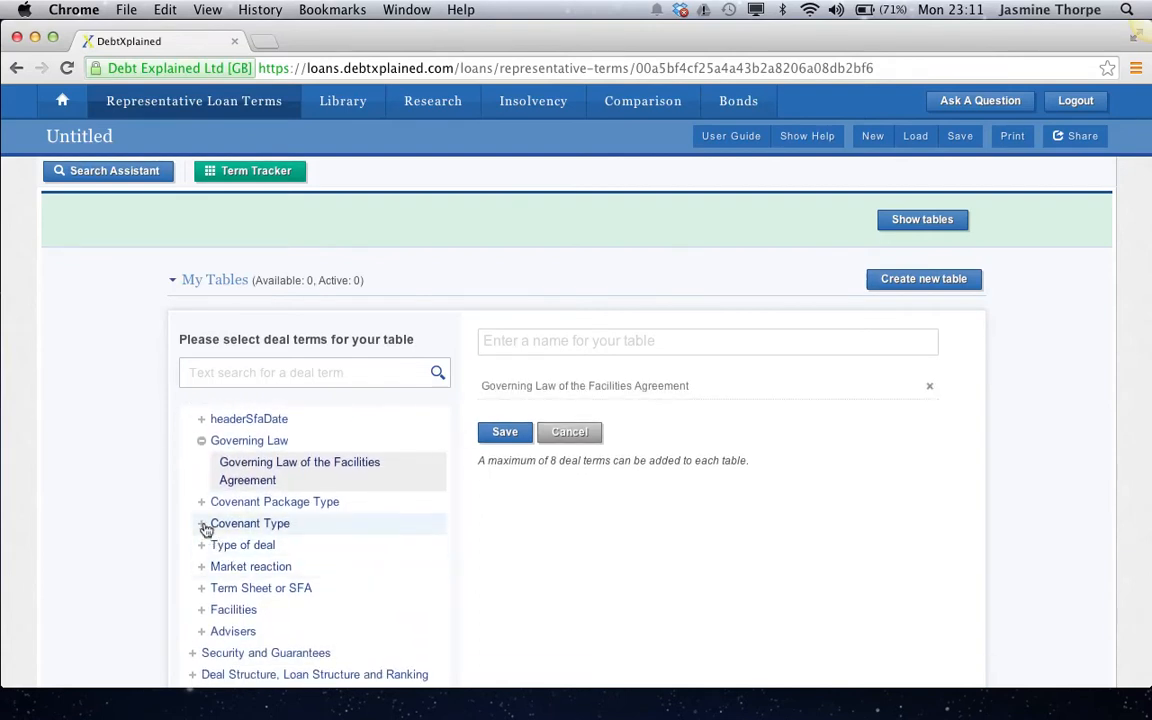
pyautogui.click(201, 501)
pyautogui.click(236, 524)
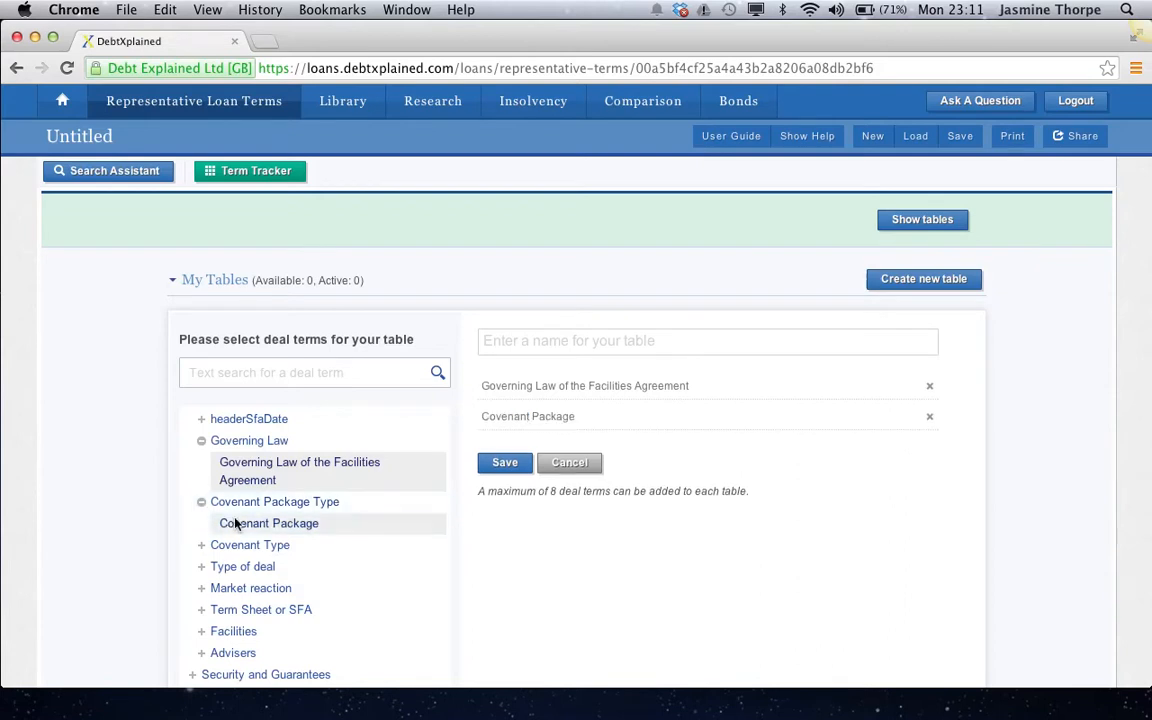
pyautogui.click(199, 547)
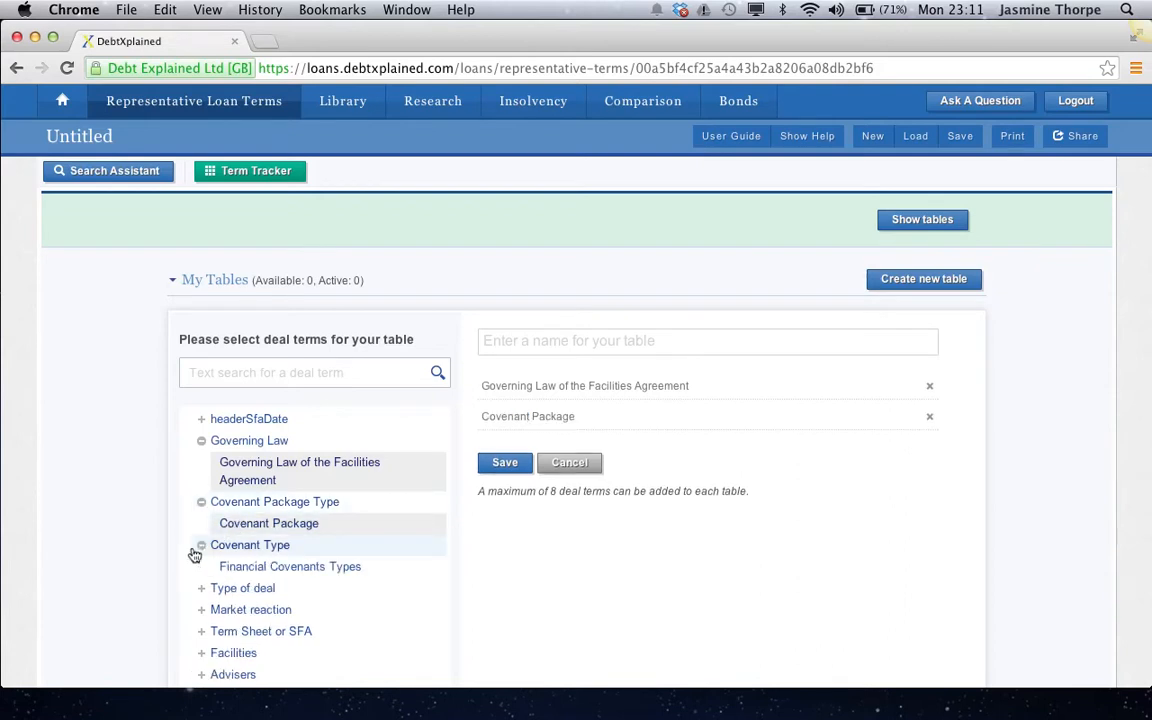
pyautogui.click(275, 567)
pyautogui.scroll(-2, 275, 568)
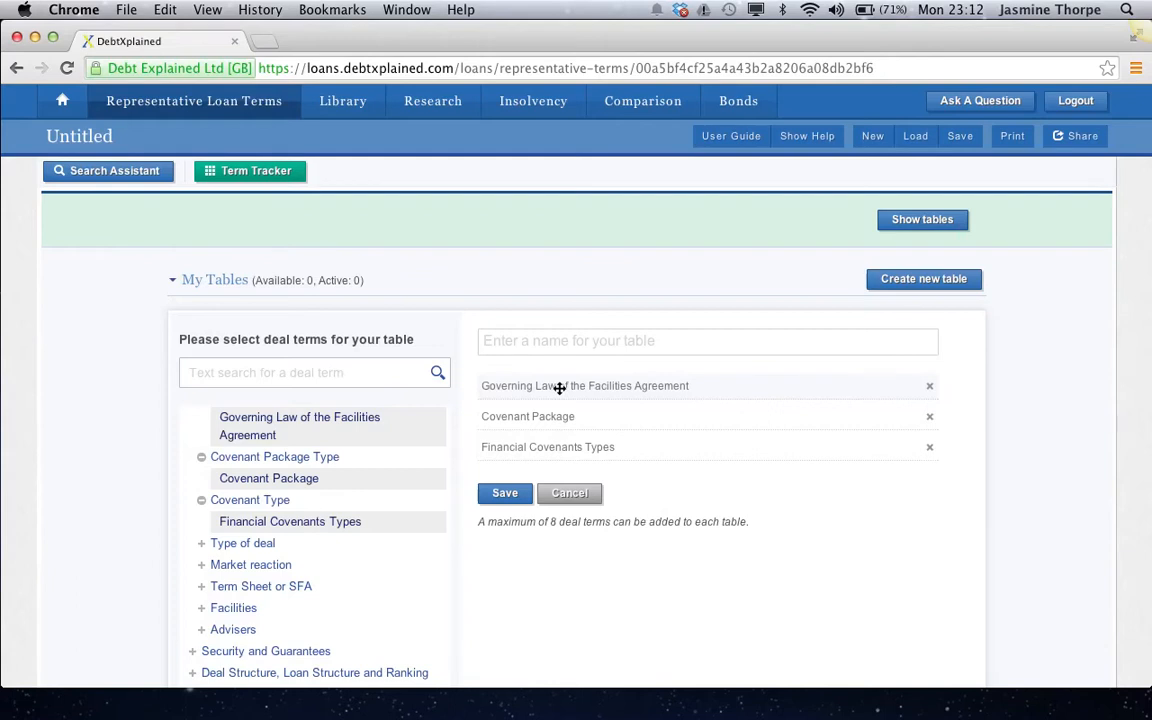
# - Name the custom table Covenant Package, save it and display the active tables
pyautogui.click(559, 341)
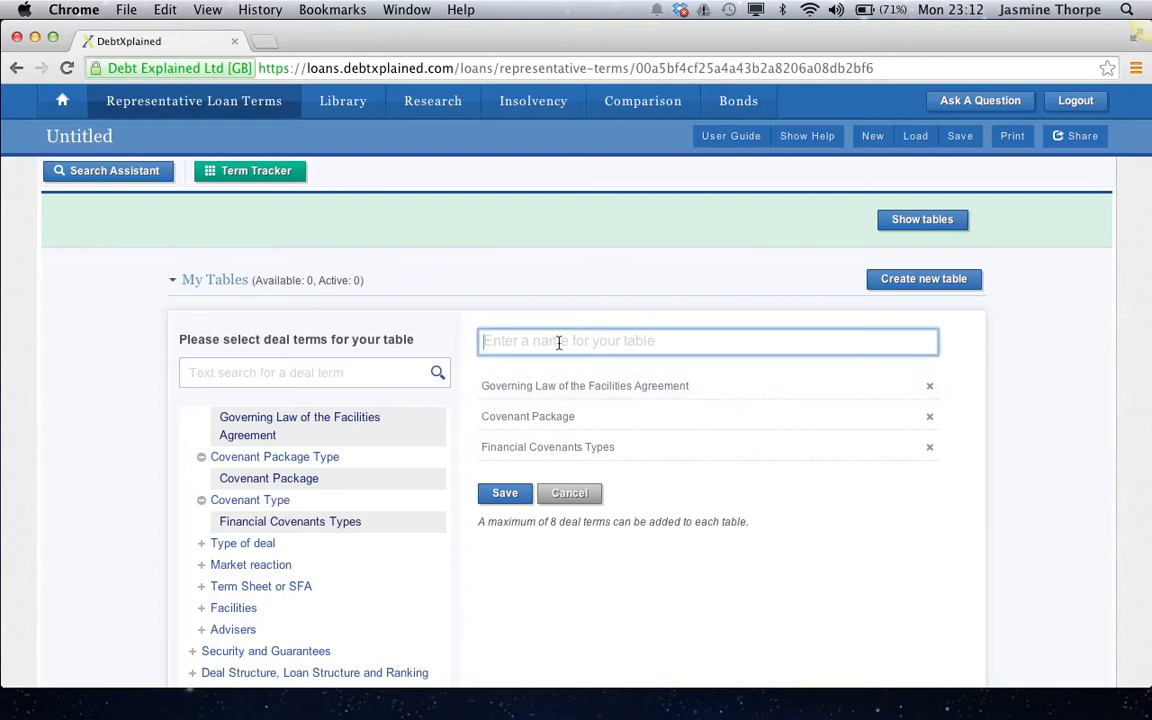
pyautogui.write('Covenant')
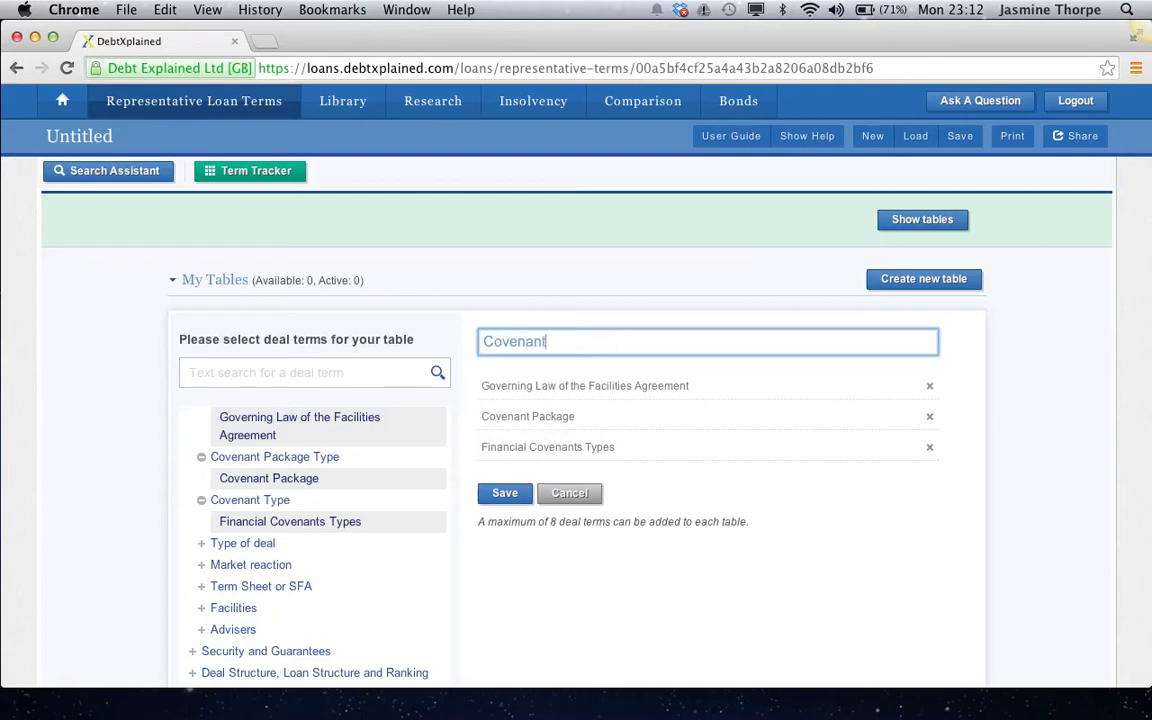
pyautogui.write(' Package')
pyautogui.click(502, 494)
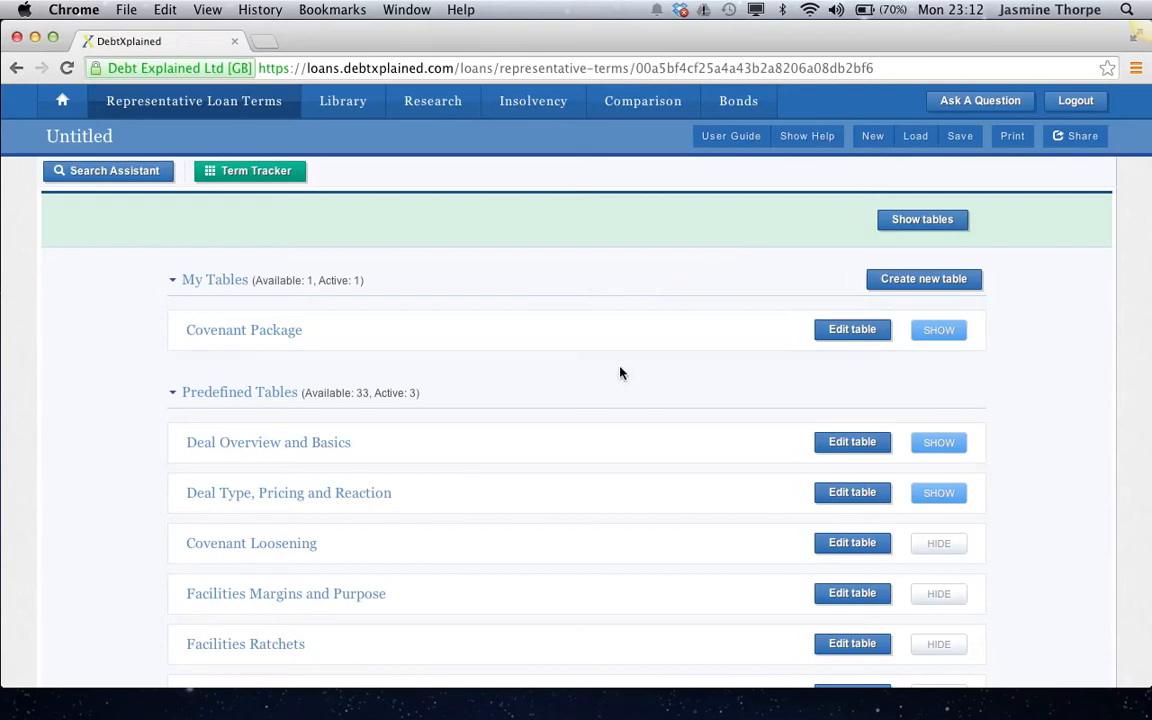
pyautogui.click(922, 221)
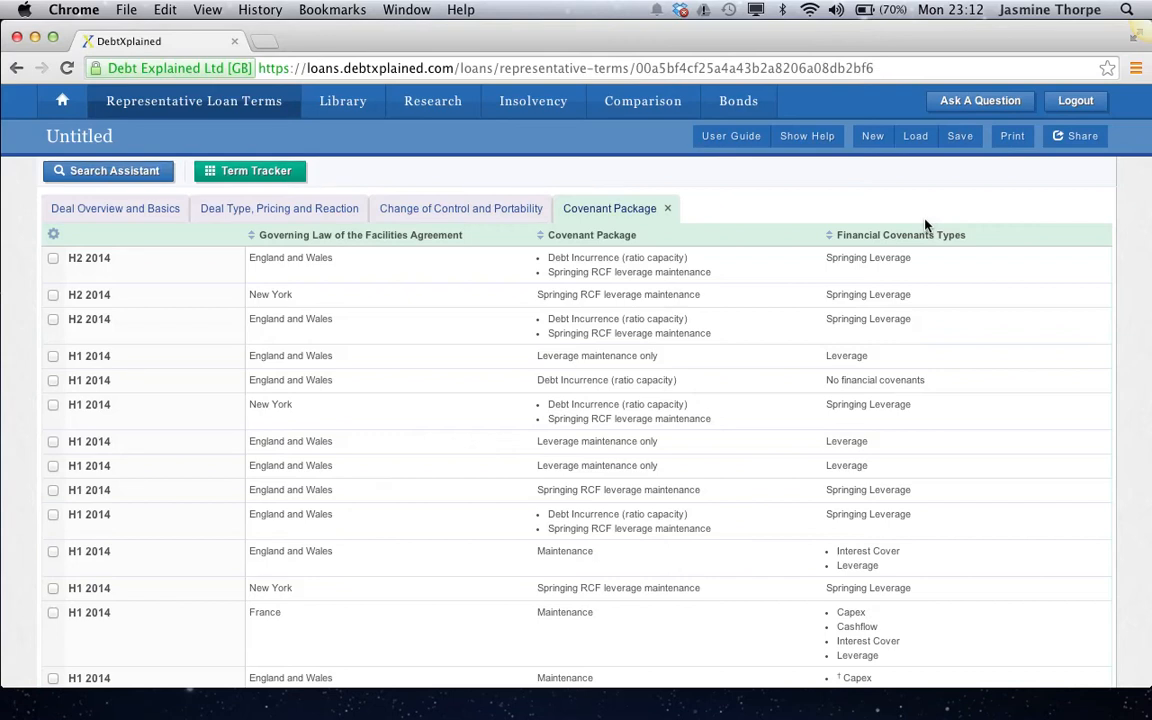
# - In the Search Assistant's Equity Cure Allocation criteria, answer Yes to the ability to cure Financial Defaults and to the Borrower's prepayment obligation
pyautogui.click(118, 172)
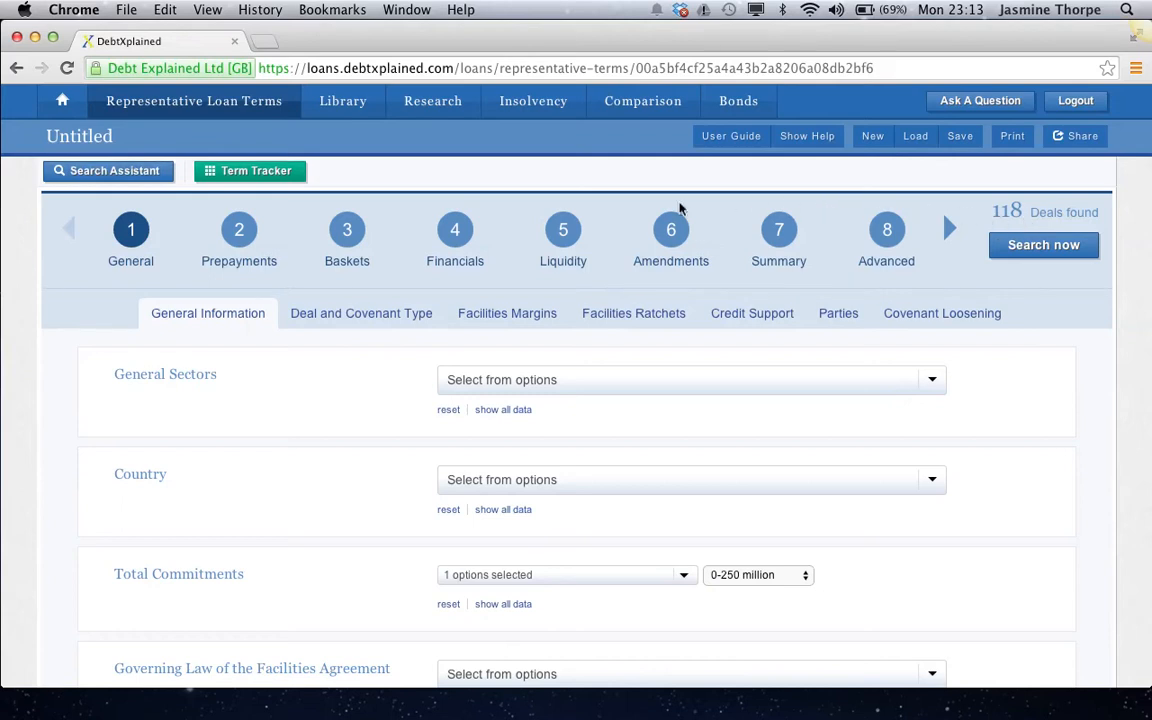
pyautogui.click(462, 240)
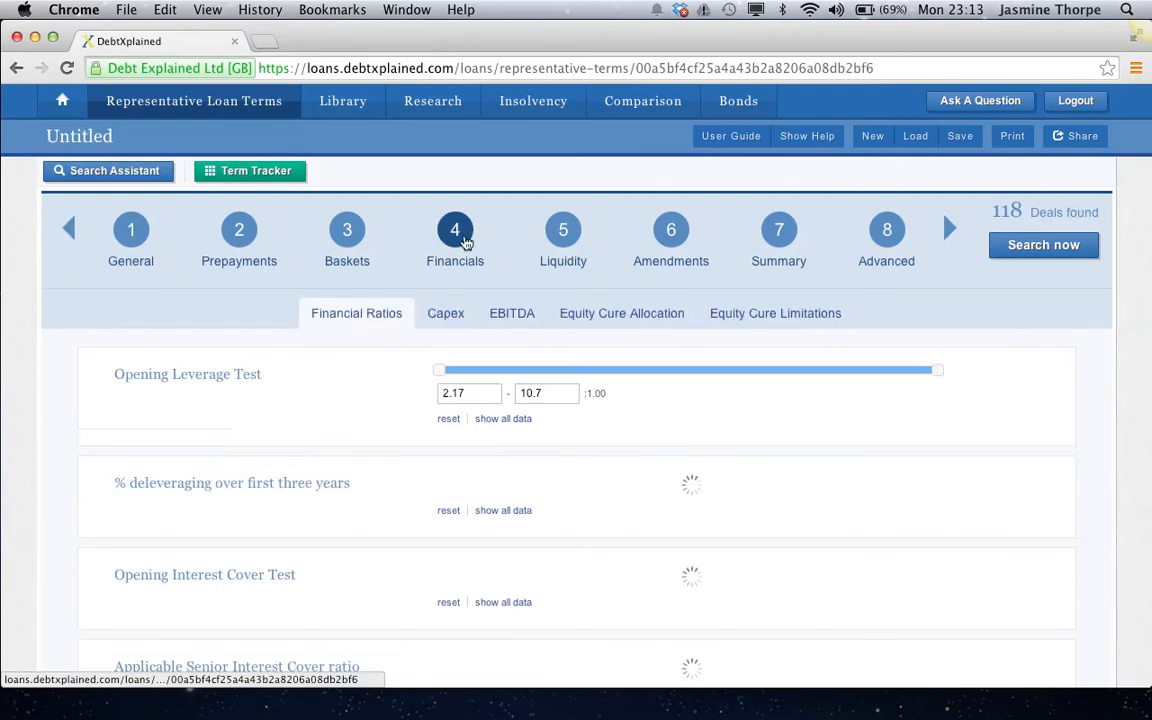
pyautogui.click(619, 316)
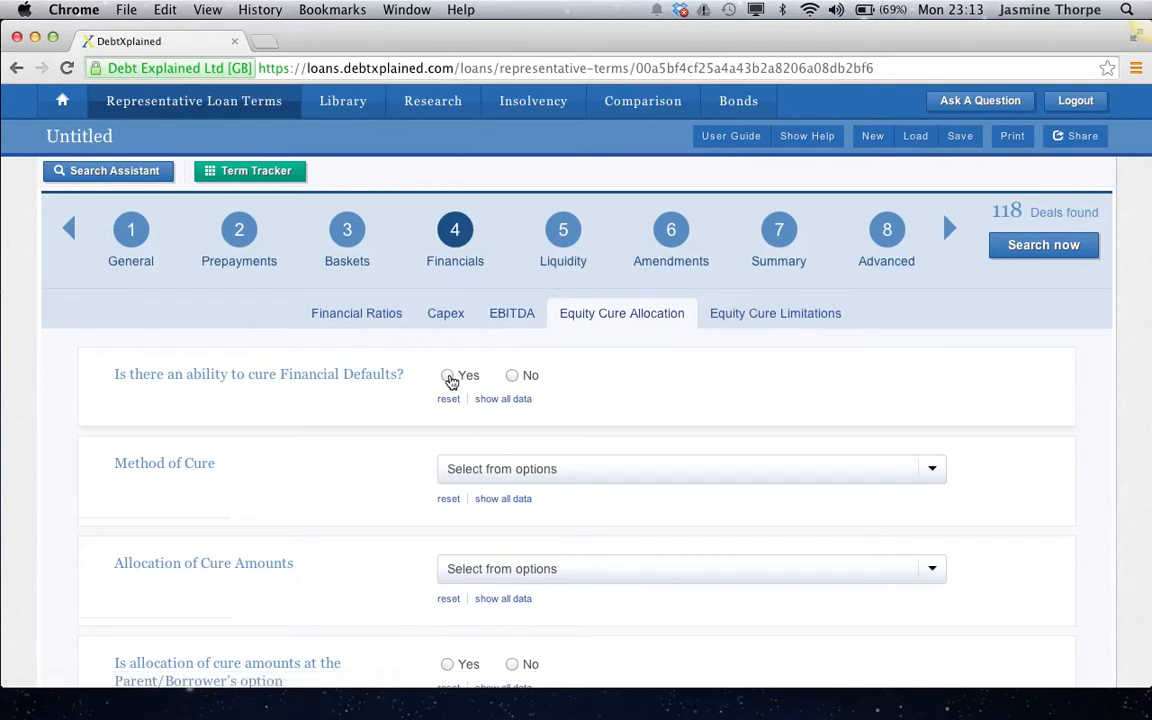
pyautogui.click(448, 377)
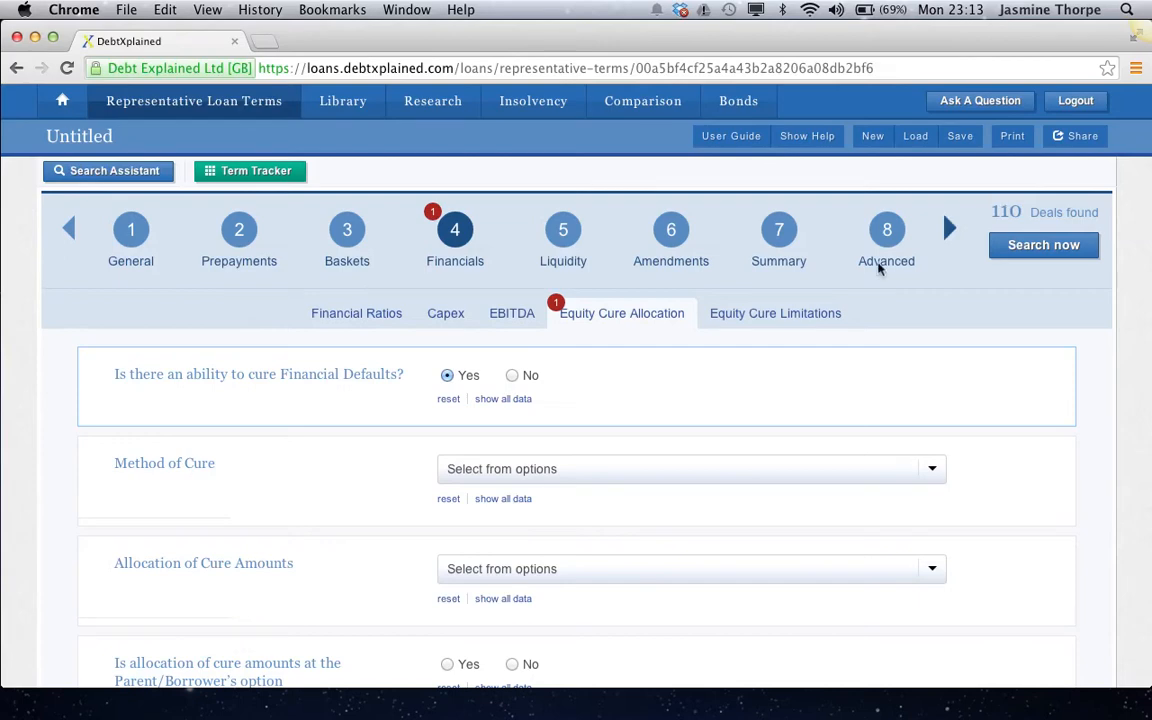
pyautogui.scroll(-5, 720, 470)
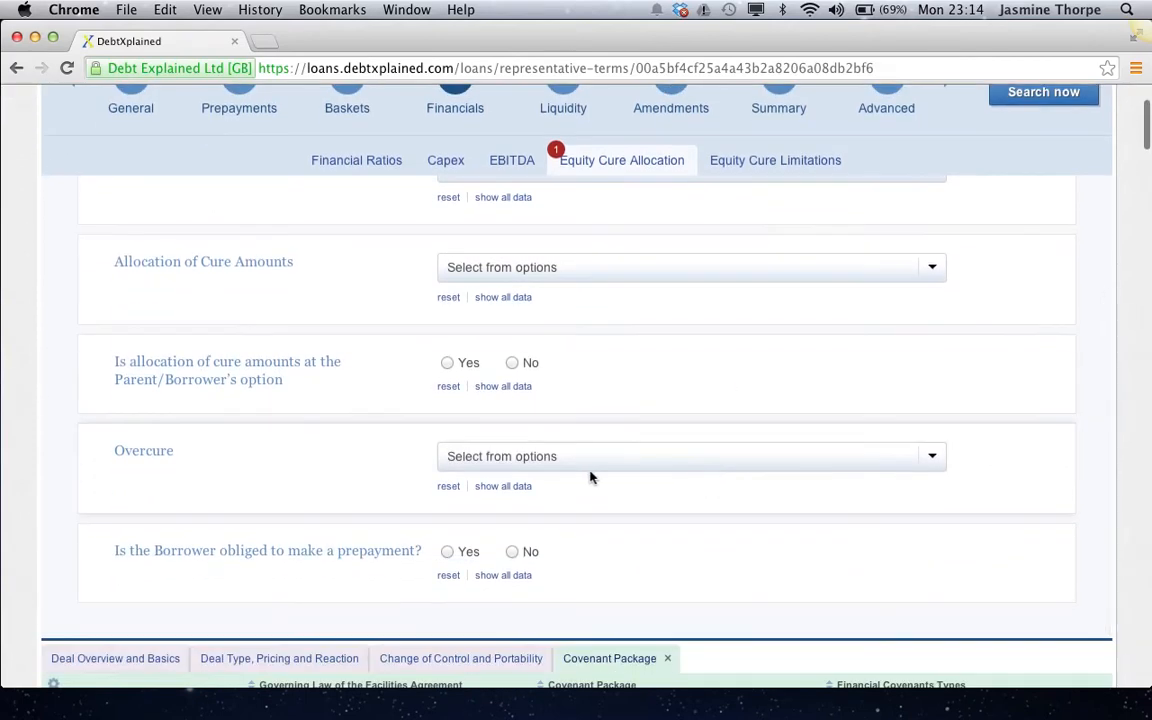
pyautogui.click(448, 553)
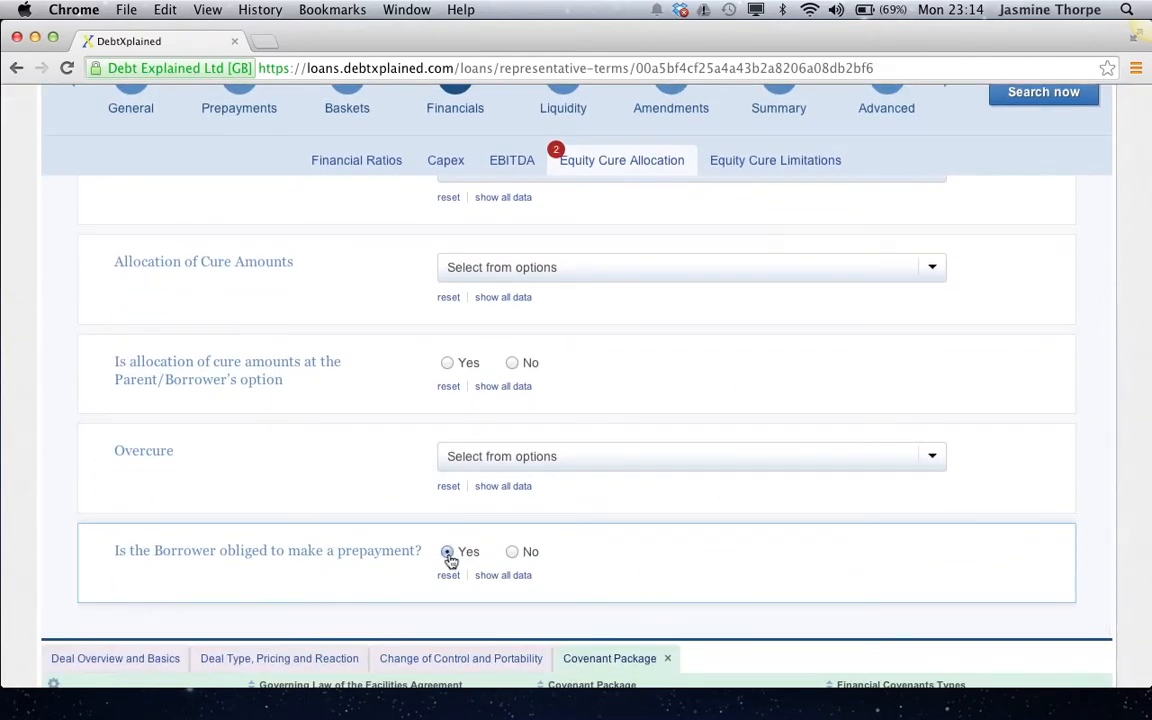
pyautogui.scroll(5, 779, 398)
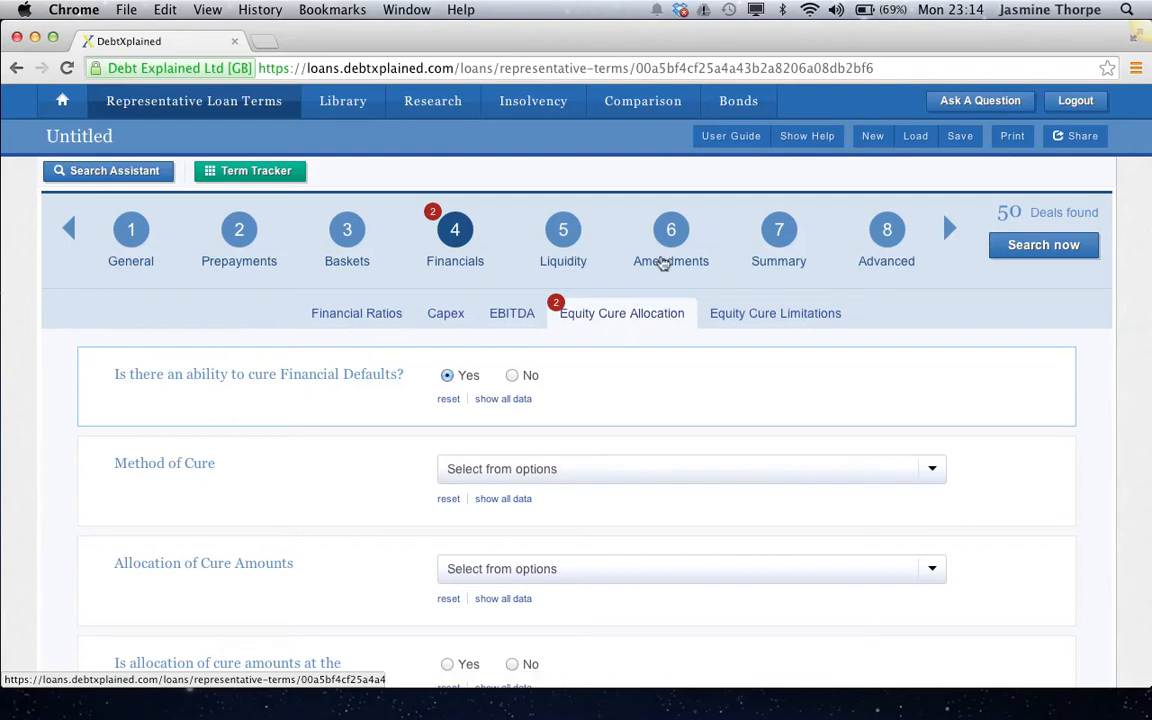
# - Review the chosen criteria in the search summary and run the search
pyautogui.click(781, 240)
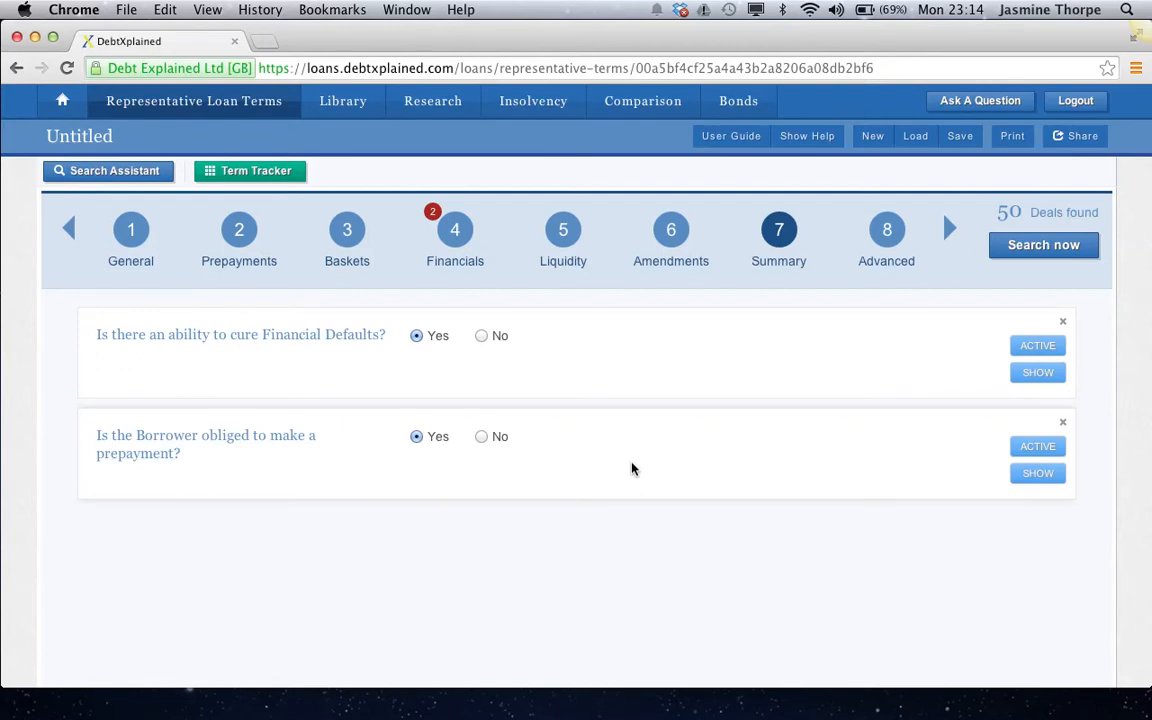
pyautogui.click(1000, 245)
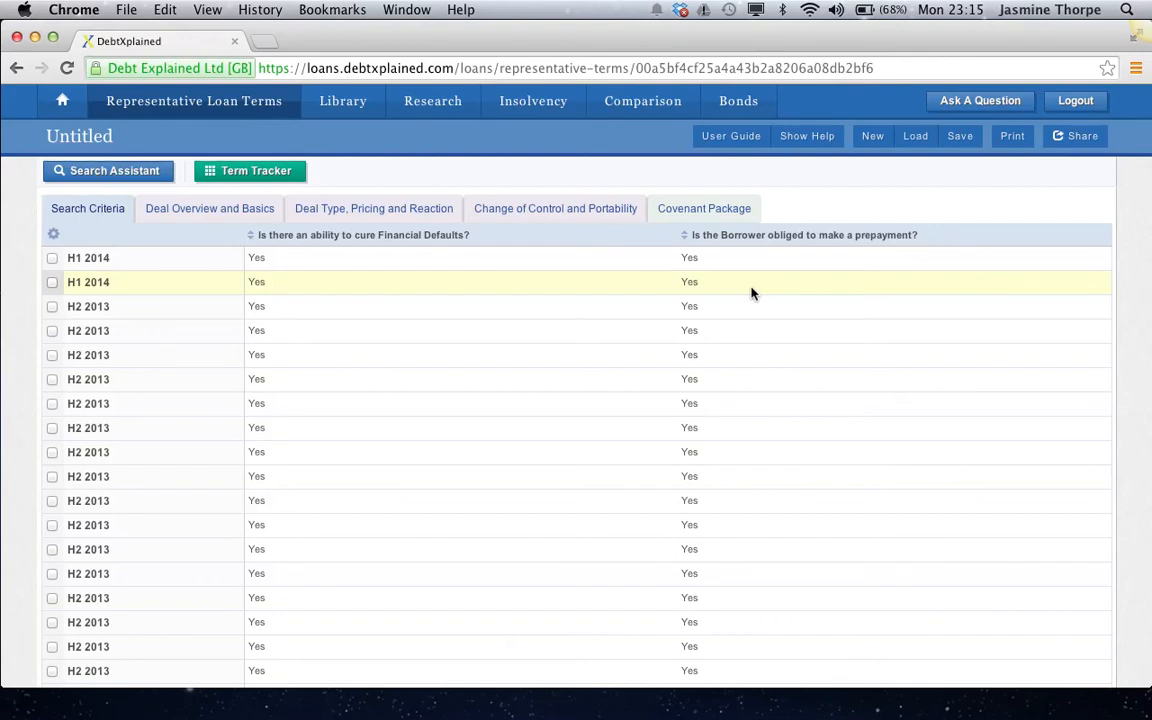
# - Select three H2 2013 deals in the search results: the third, seventh and eleventh rows
pyautogui.click(52, 309)
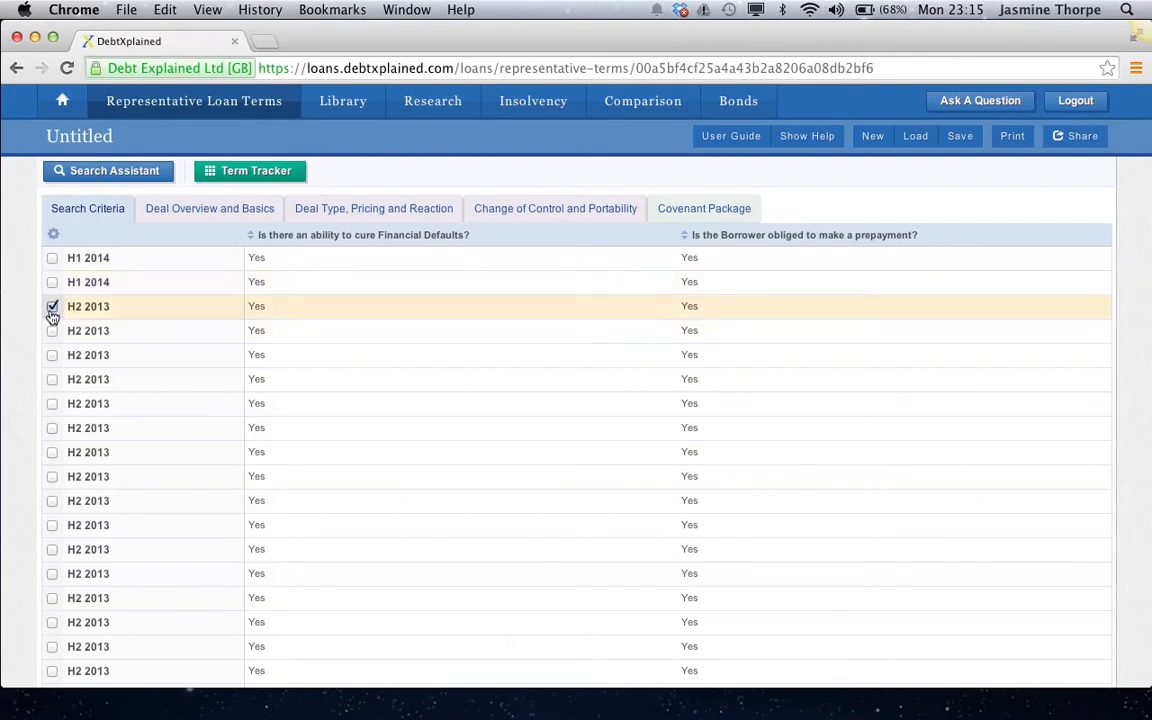
pyautogui.click(52, 406)
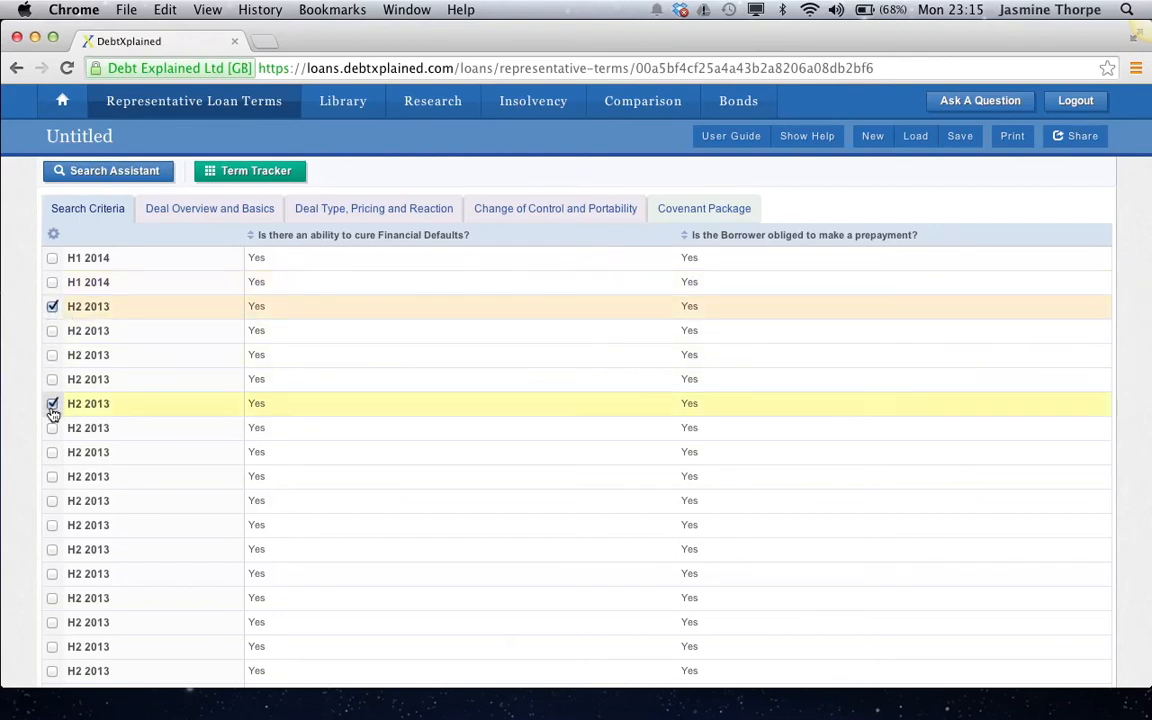
pyautogui.click(53, 503)
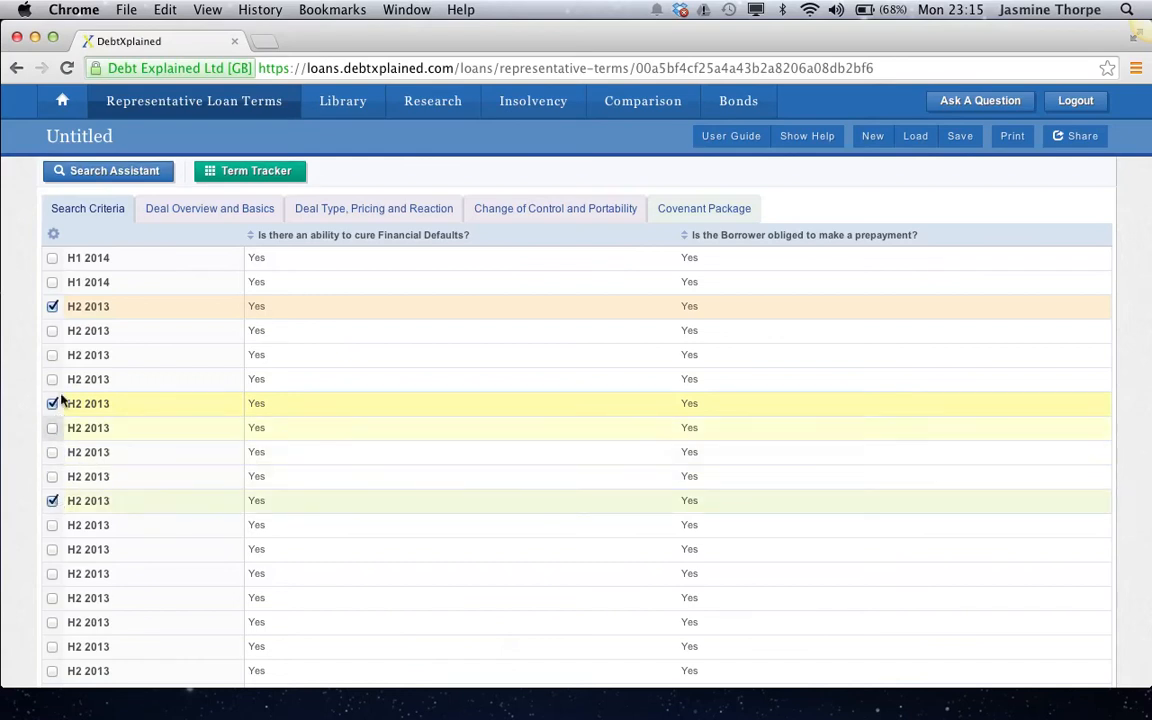
# - Sort the deals in ascending order and view the selected ones in Deal Overview and Basics, and in Deal Type, Pricing and Reaction
pyautogui.click(53, 236)
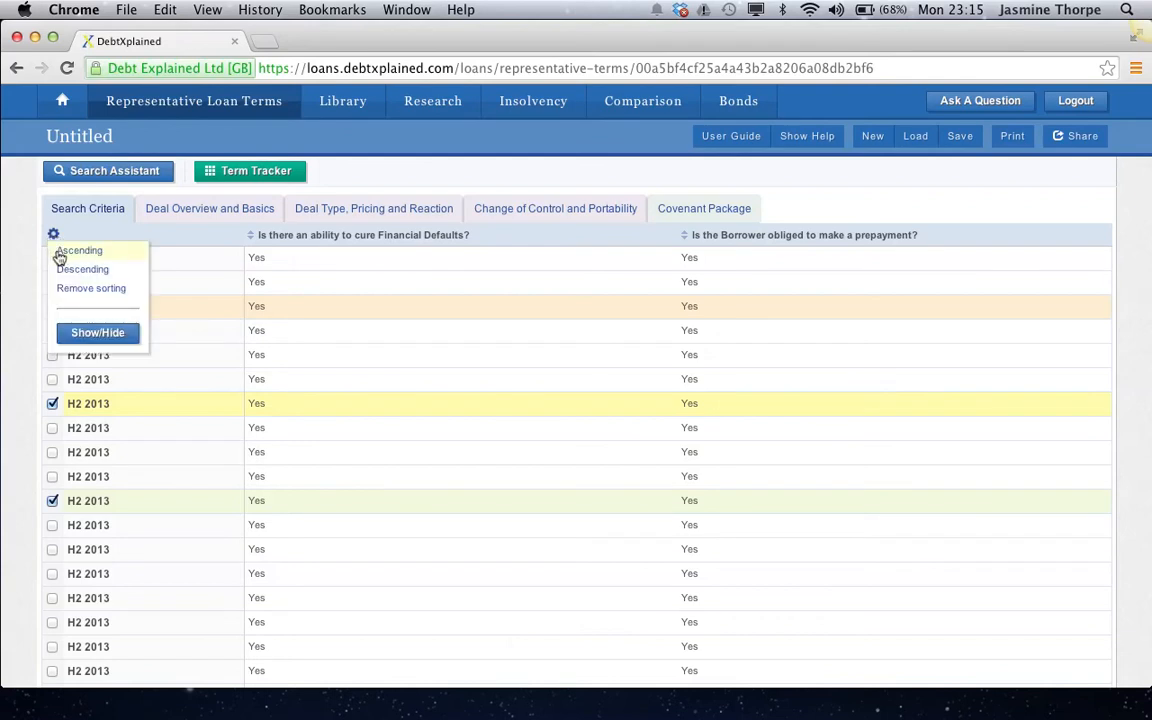
pyautogui.click(79, 251)
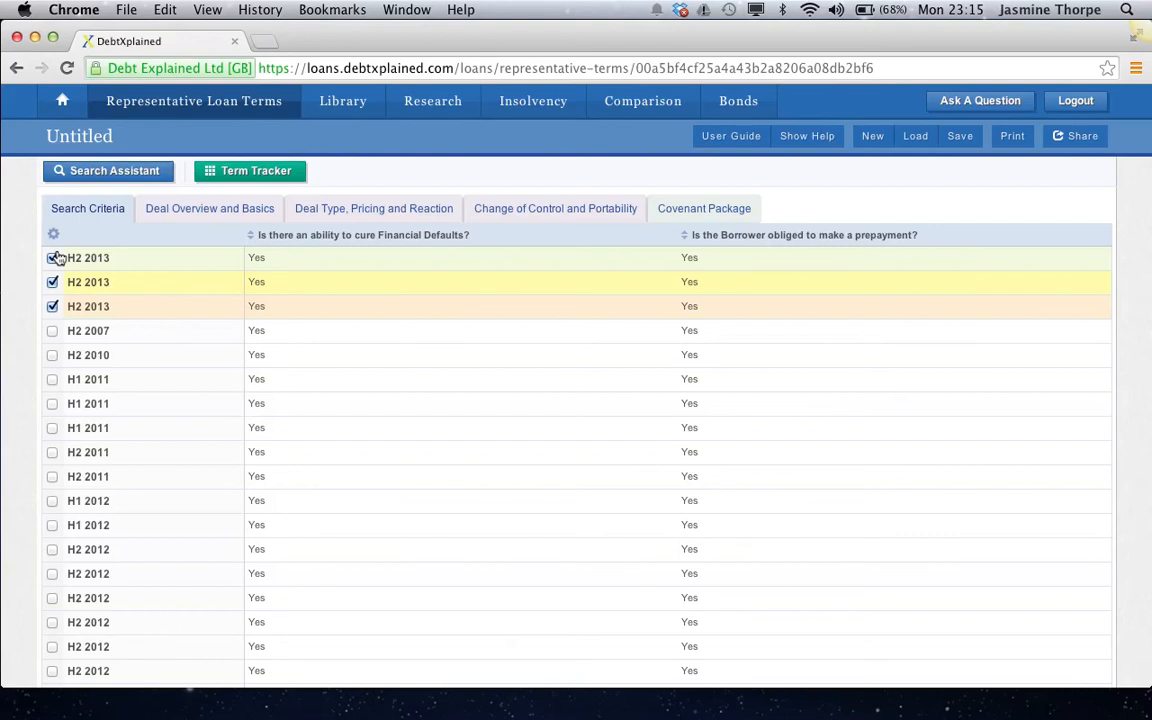
pyautogui.click(187, 210)
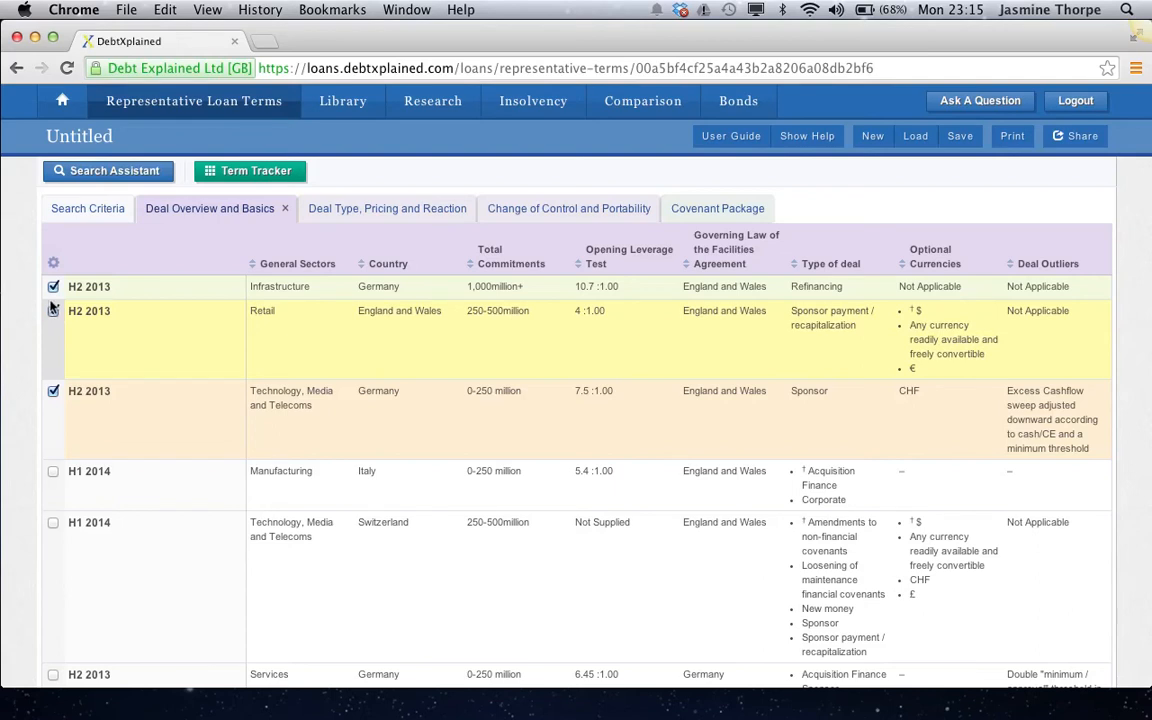
pyautogui.click(320, 209)
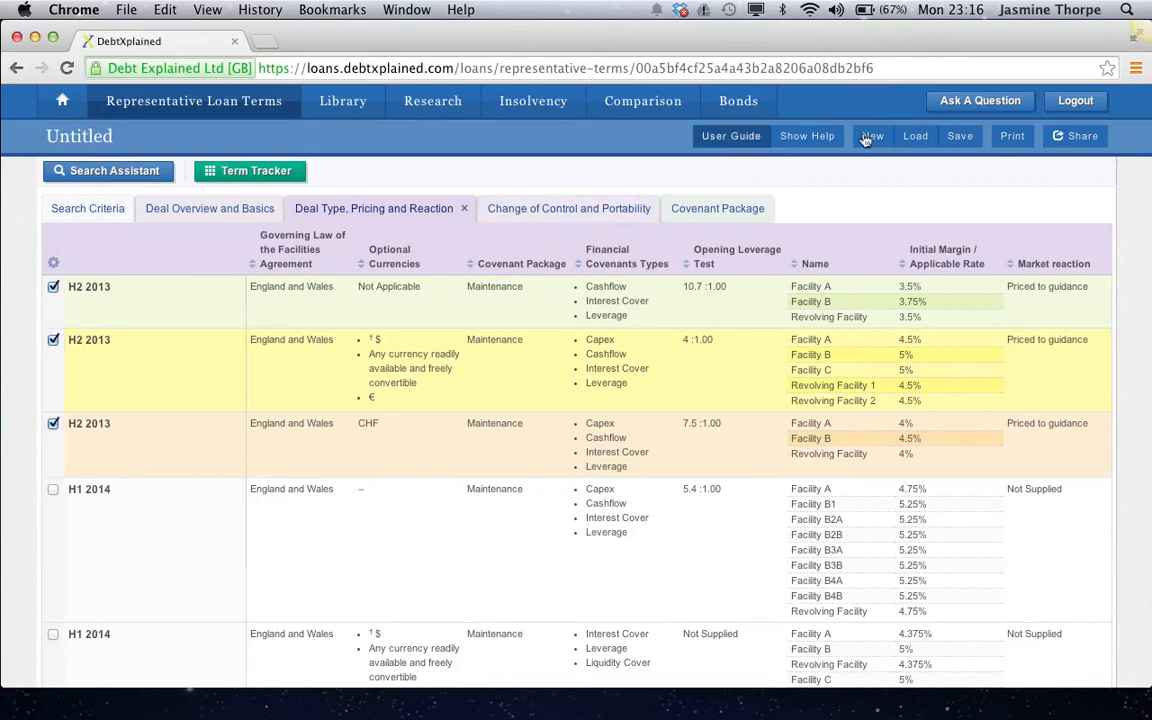
# - Save the search as Covenant Package and preview the e-mail that shares it, closing the draft without sending
pyautogui.click(955, 140)
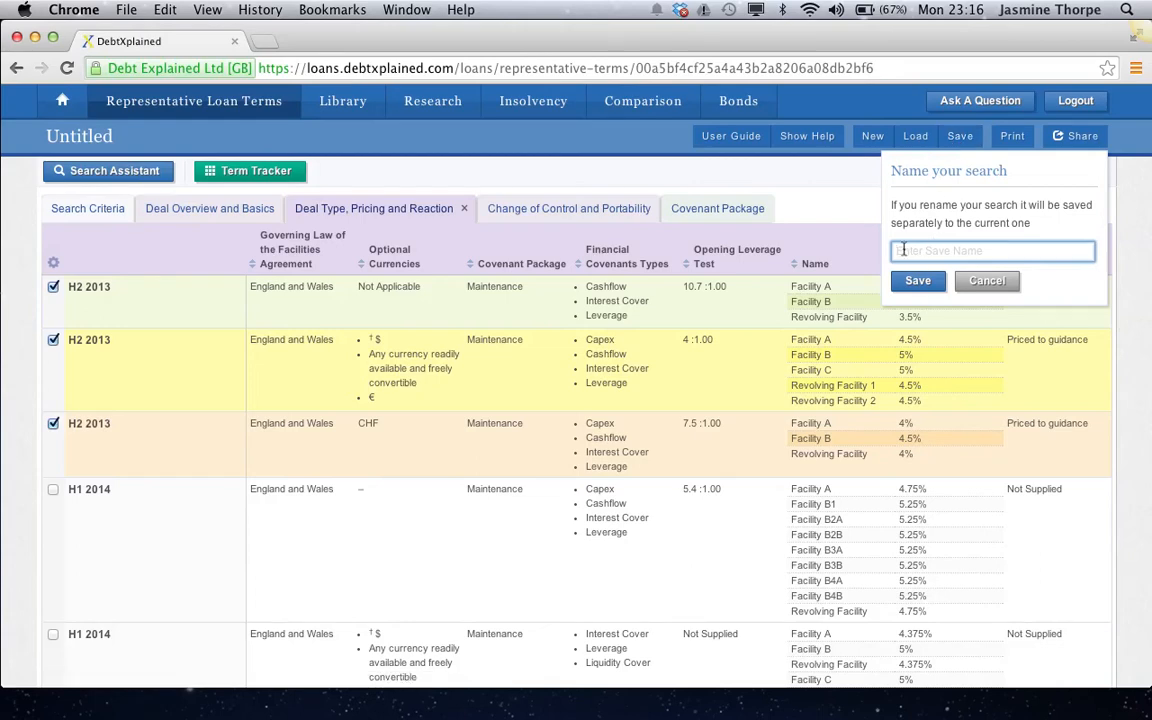
pyautogui.write('Covenant Package')
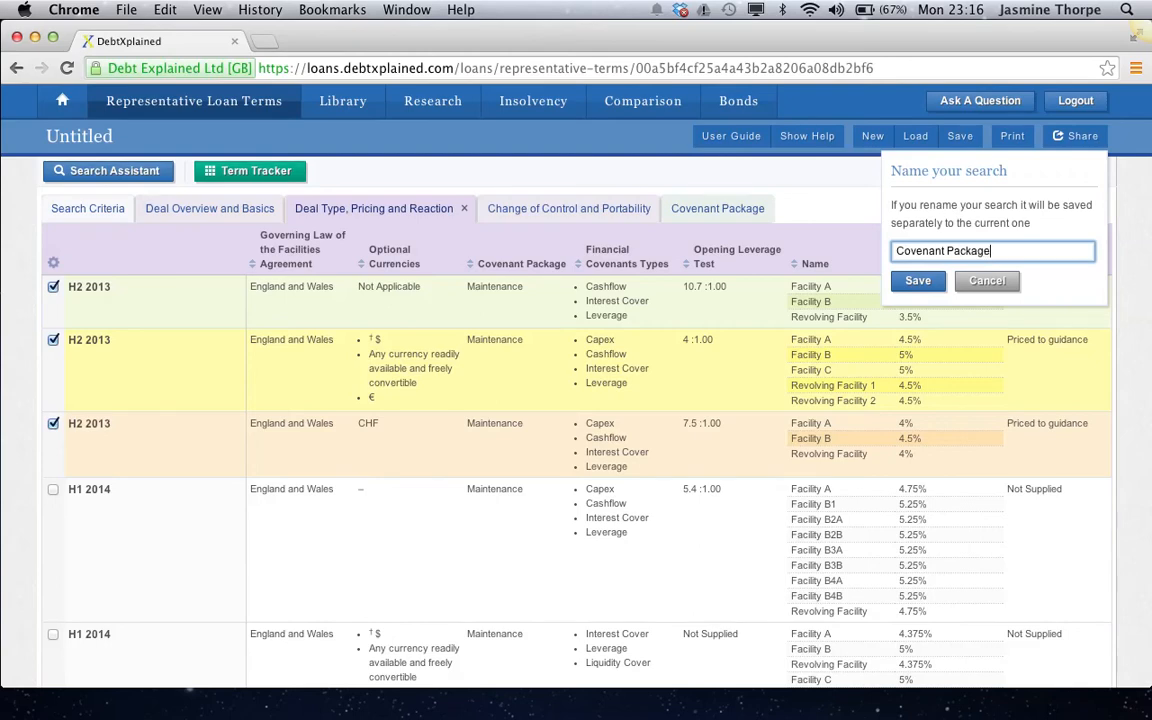
pyautogui.click(918, 282)
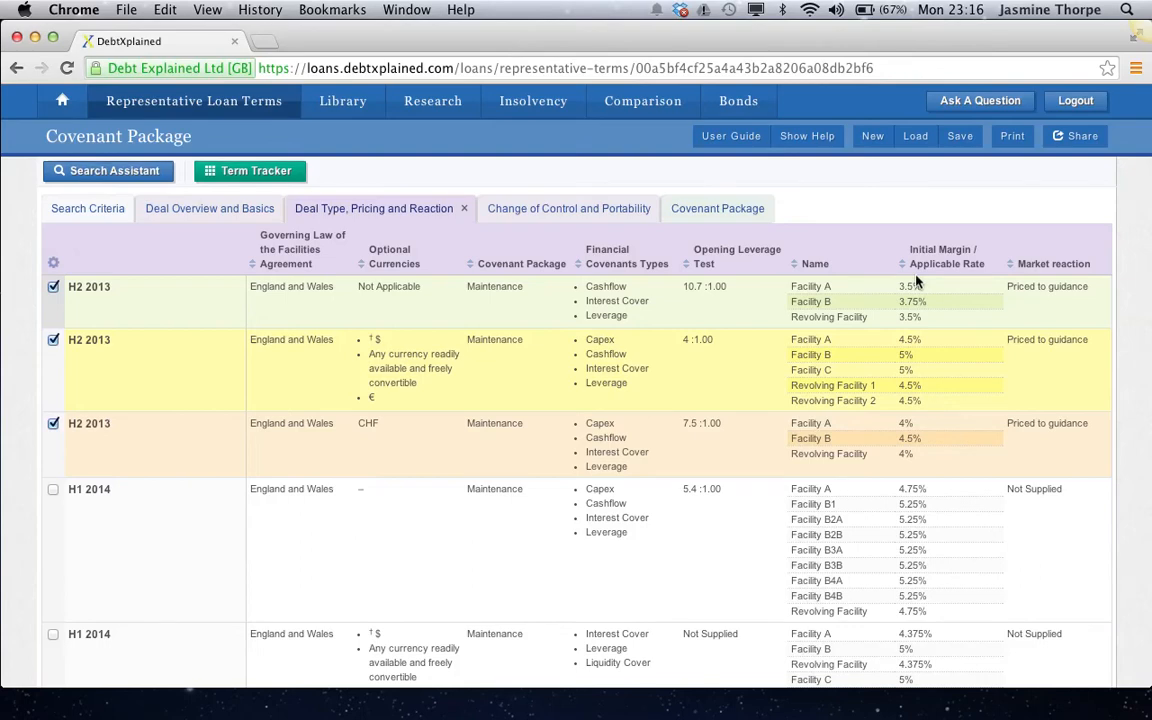
pyautogui.click(1086, 138)
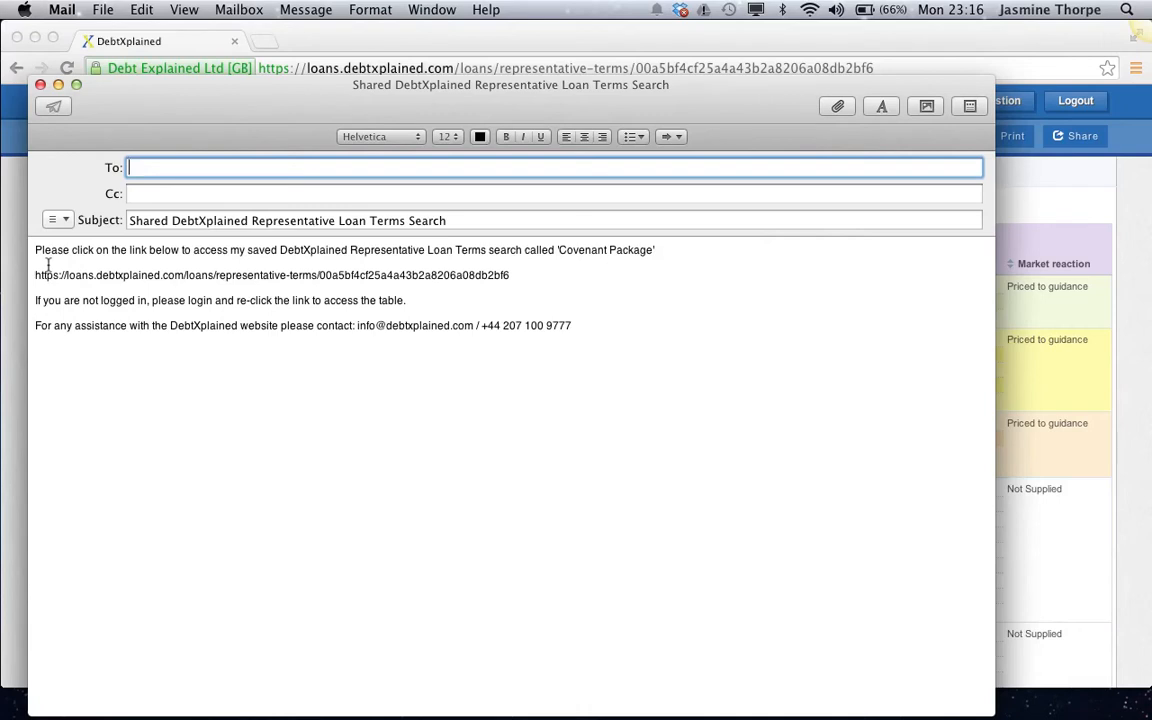
pyautogui.click(40, 85)
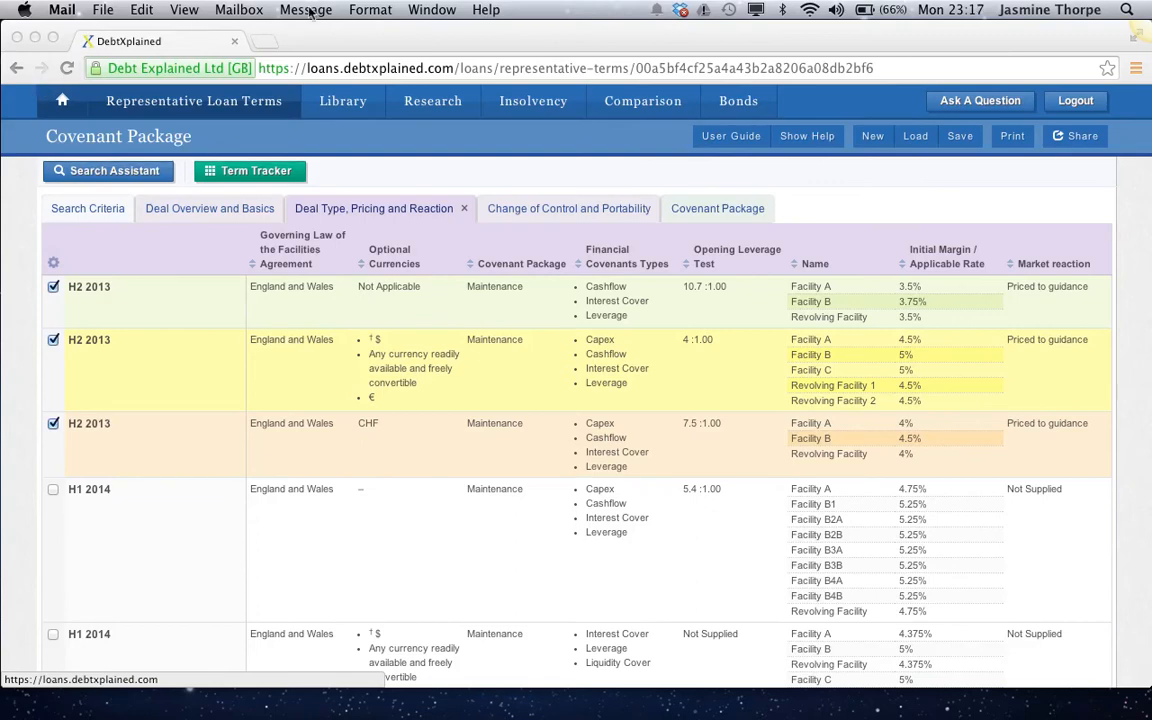
# - Reset the current session to start a new search
pyautogui.click(873, 141)
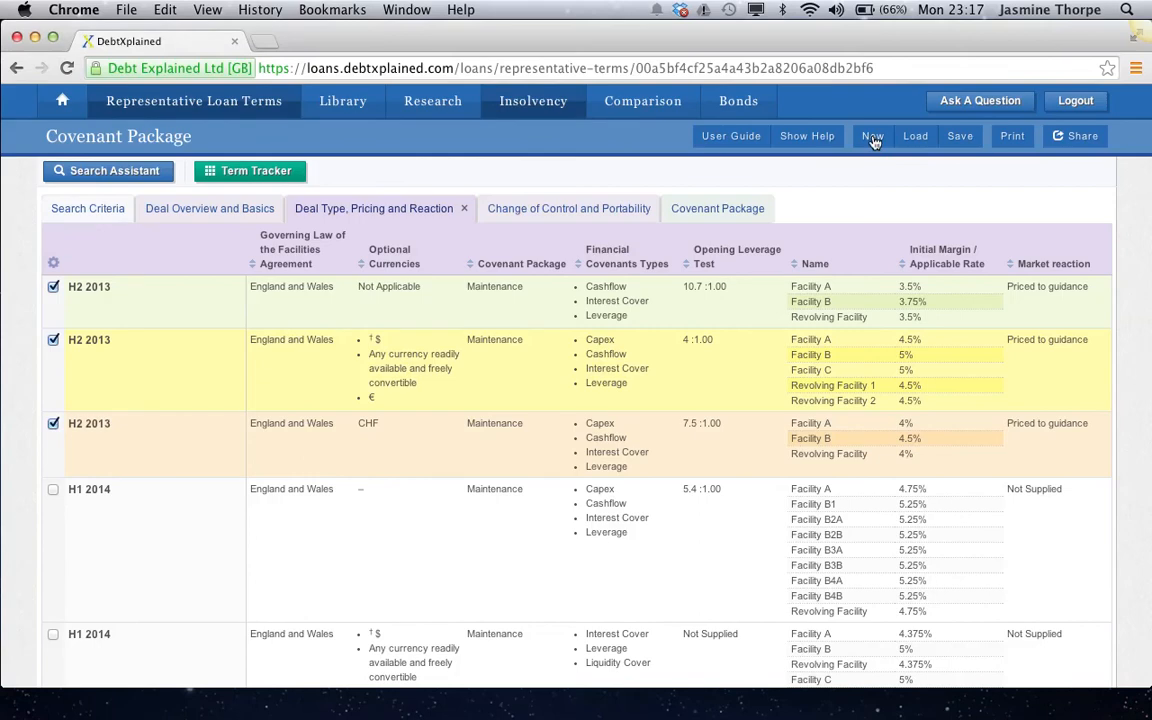
pyautogui.click(873, 141)
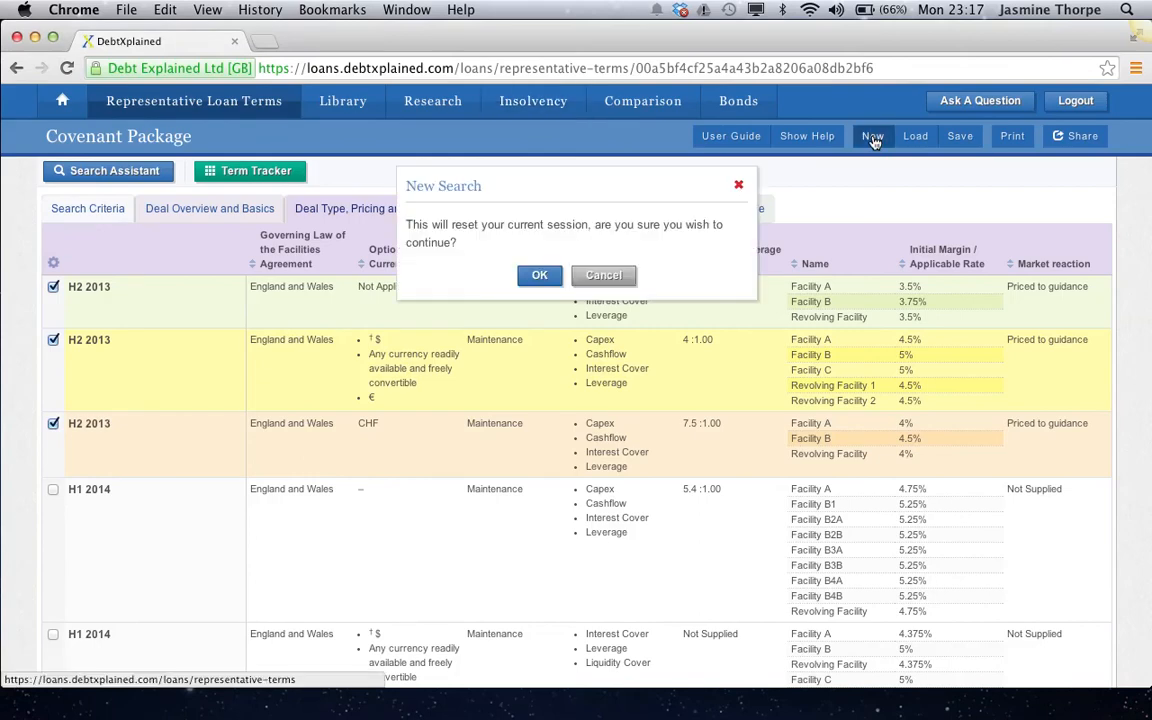
pyautogui.click(537, 276)
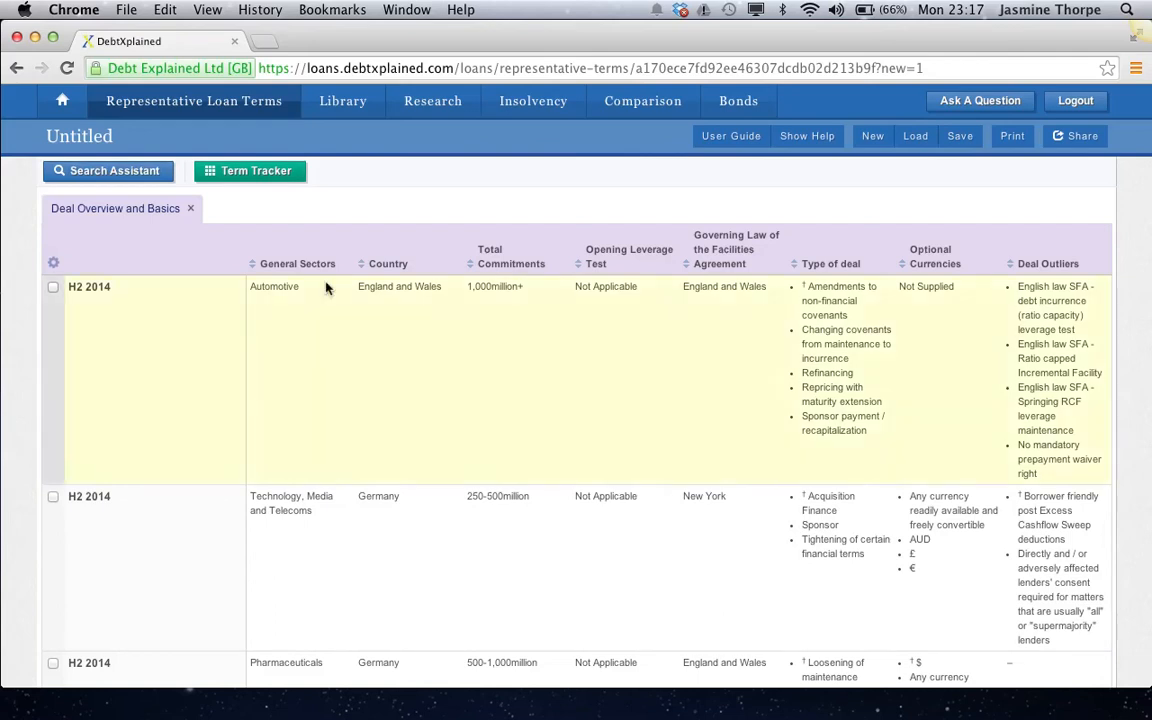
# - In the Search Assistant's Advanced criteria, add Governing Law of the Facilities Agreement and set it to England and Wales
pyautogui.click(100, 170)
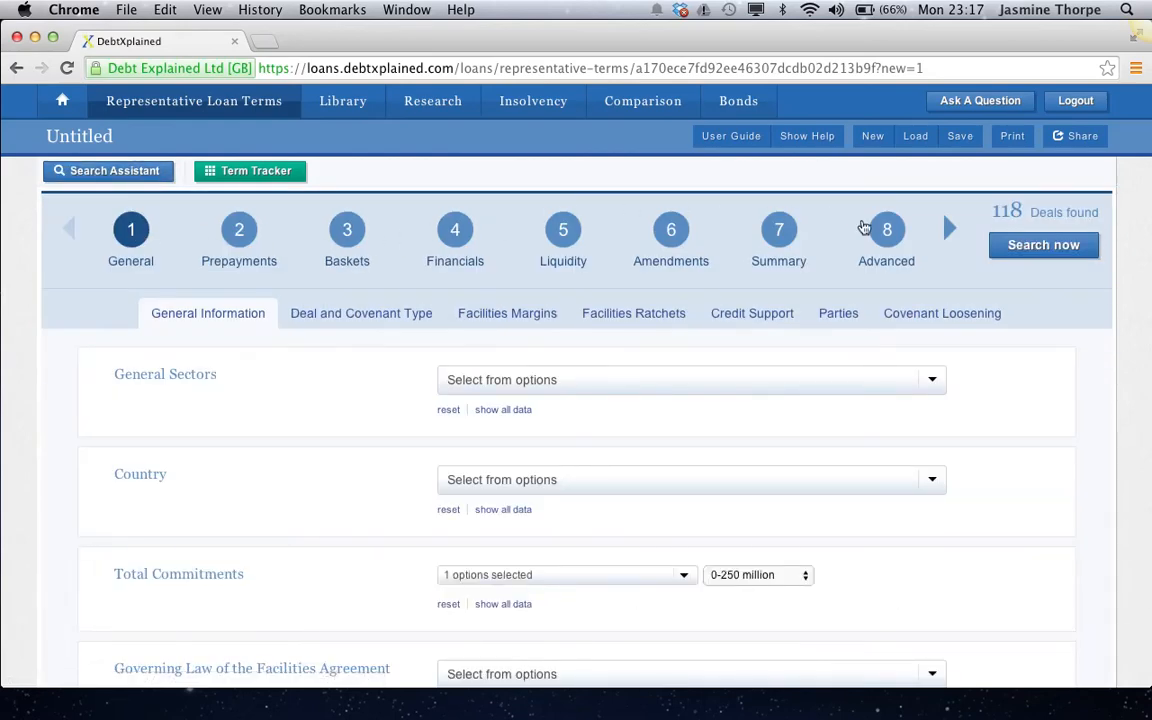
pyautogui.click(875, 233)
pyautogui.scroll(-2, 296, 478)
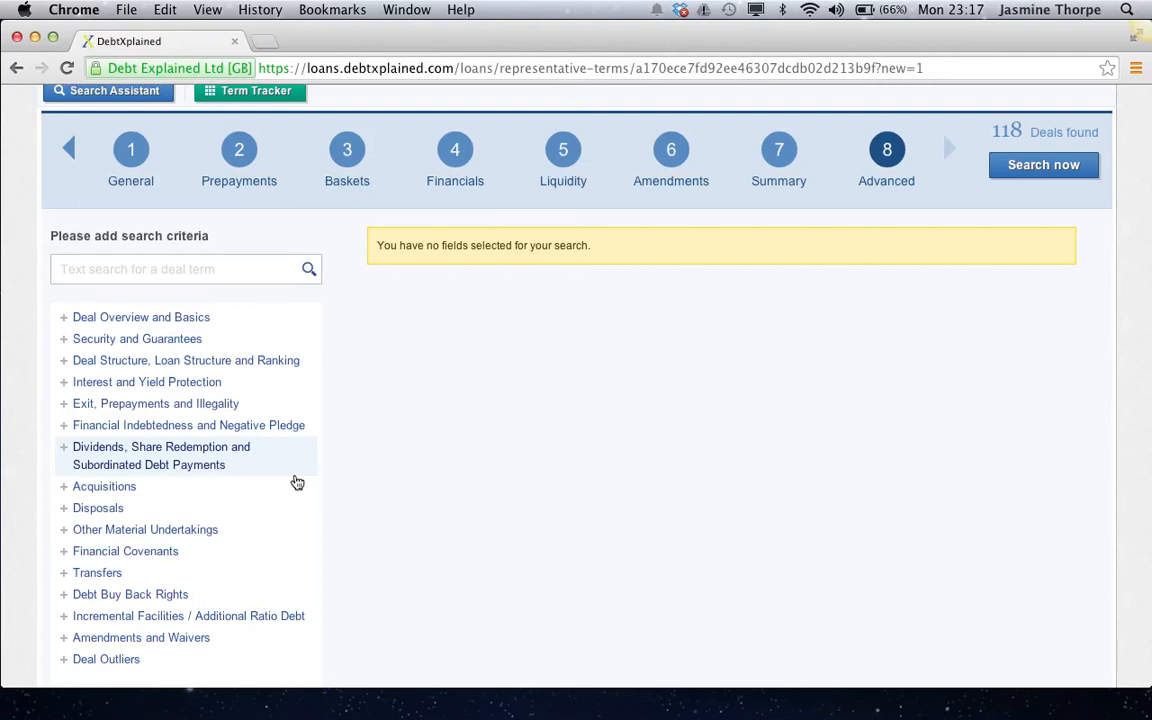
pyautogui.click(98, 319)
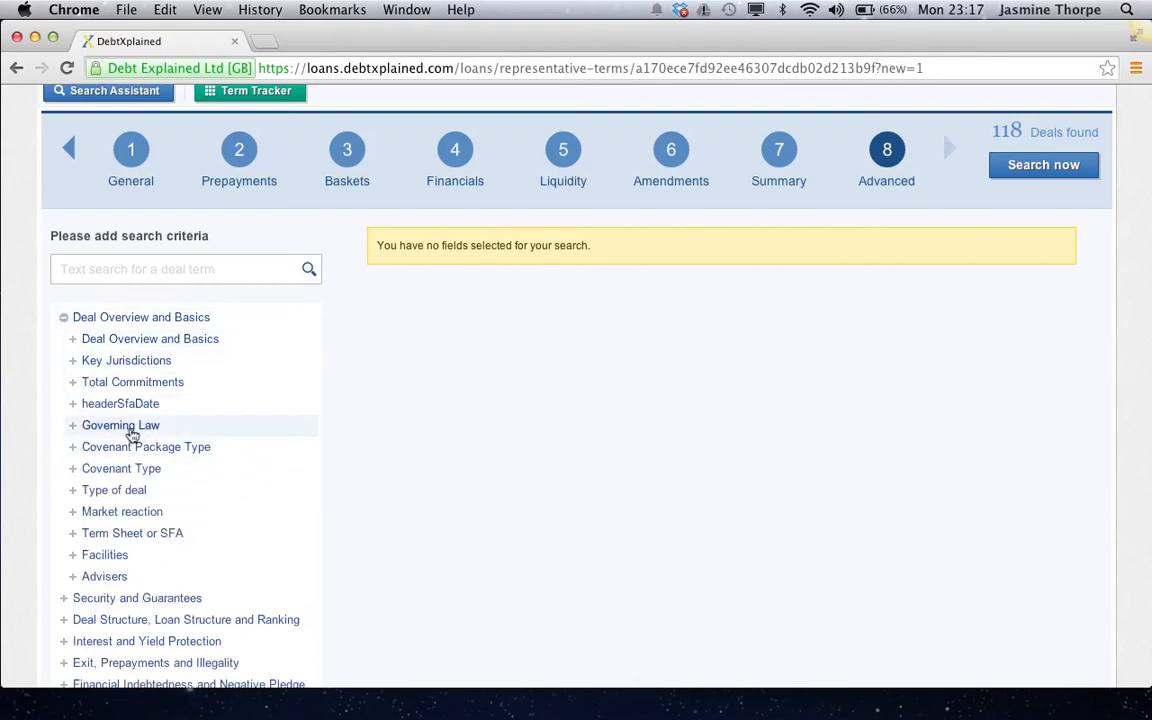
pyautogui.click(131, 433)
pyautogui.click(98, 460)
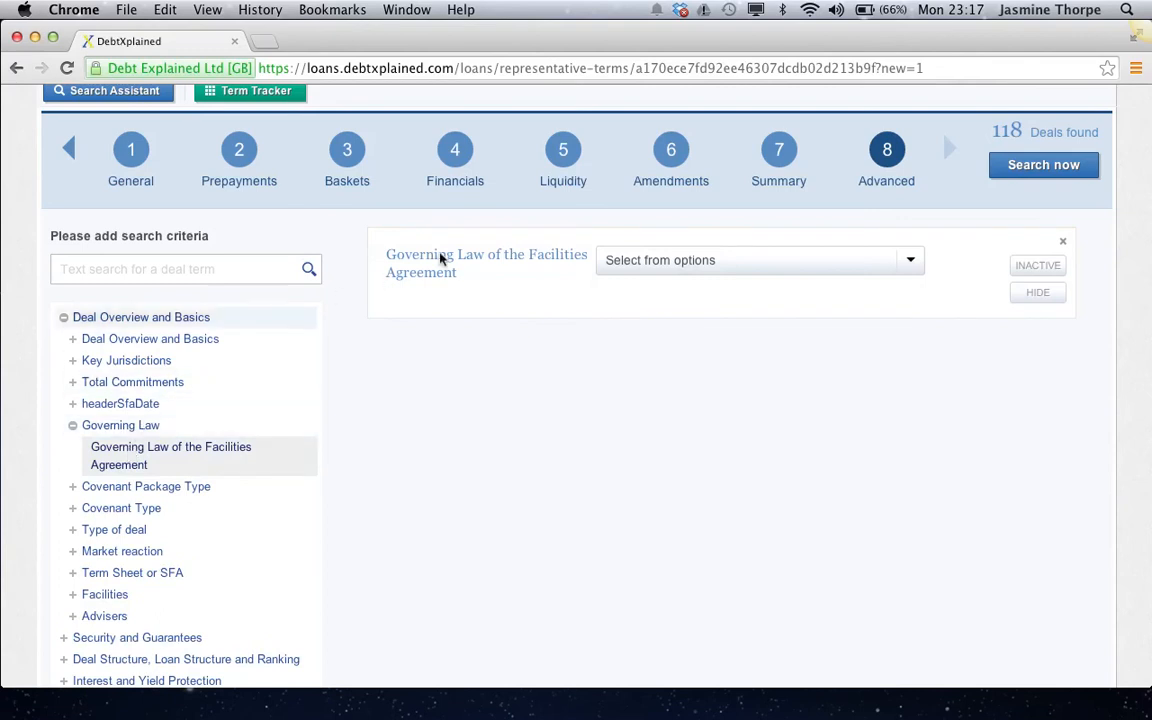
pyautogui.click(660, 264)
pyautogui.click(618, 265)
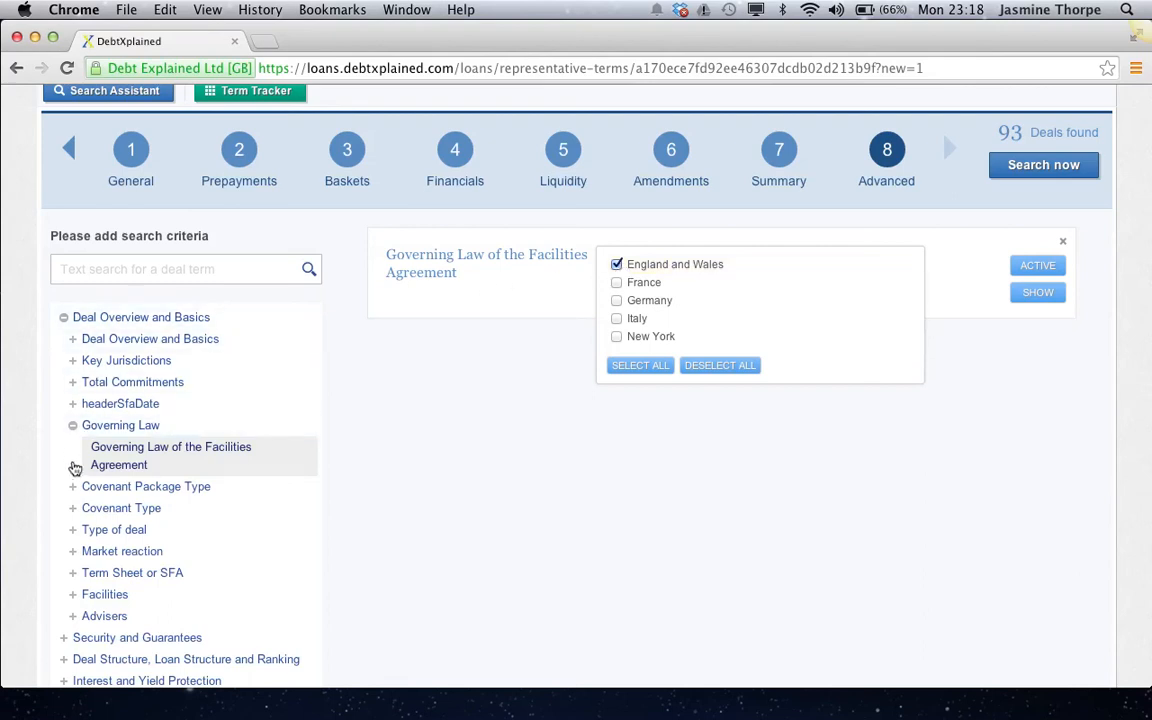
# - Add the Covenant Package criterion with every option selected except Maintenance, and run the search
pyautogui.click(76, 487)
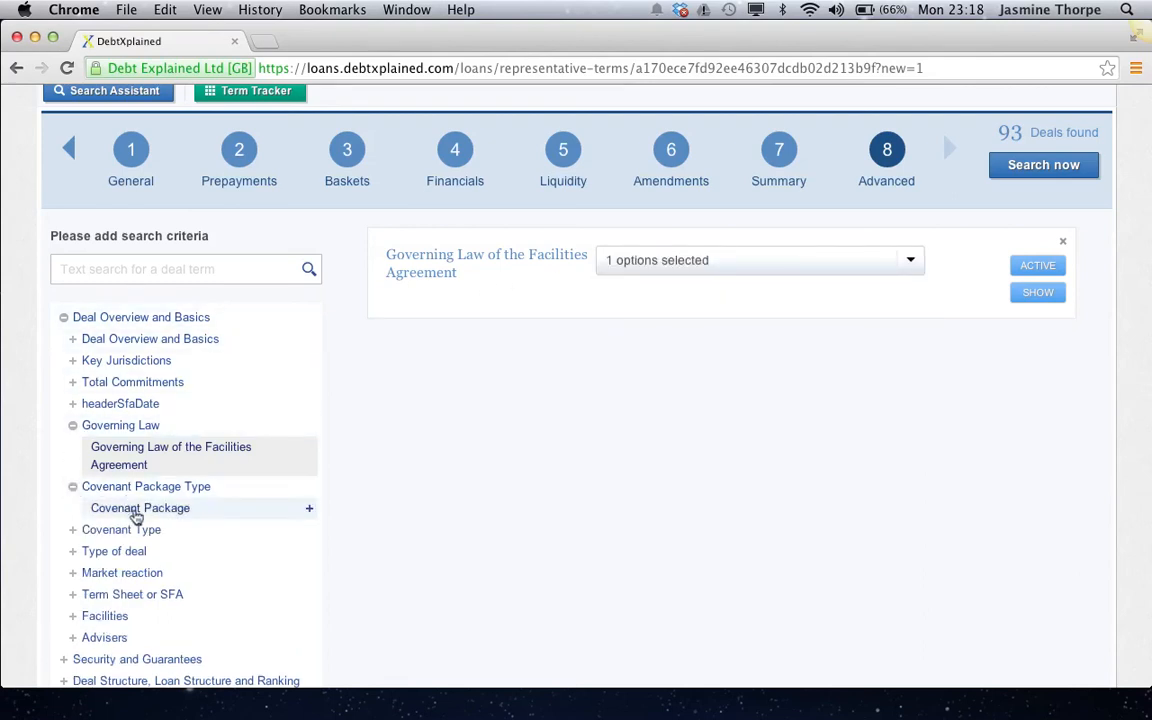
pyautogui.click(112, 508)
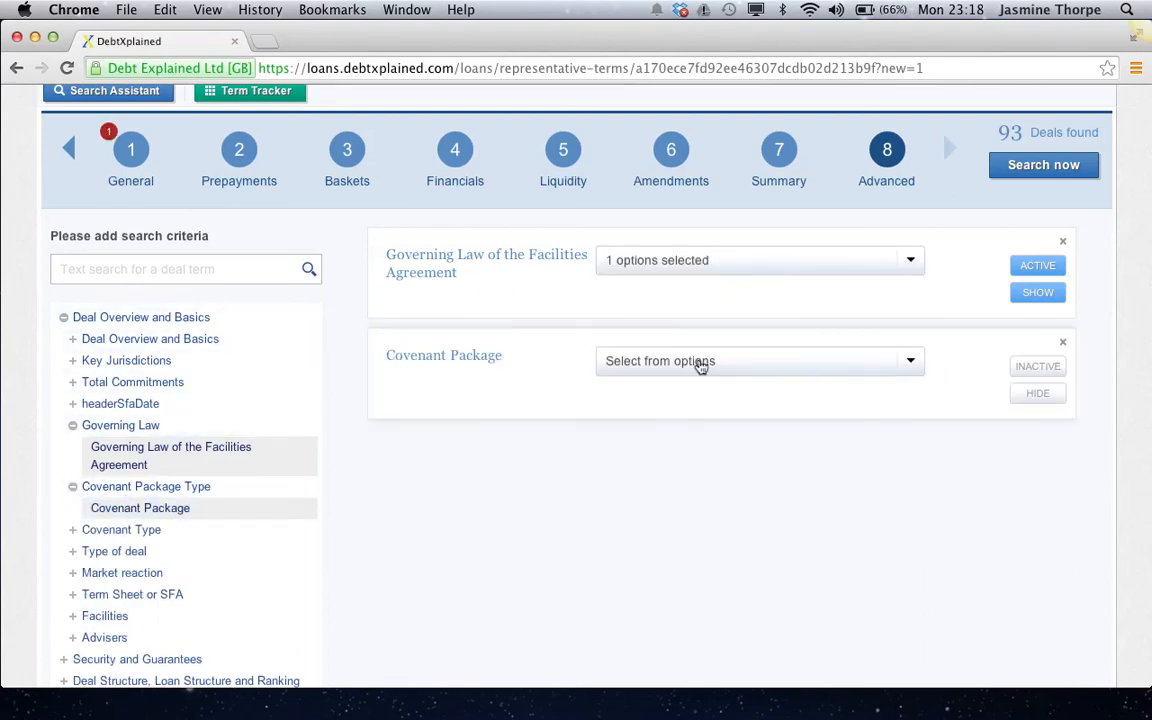
pyautogui.click(913, 362)
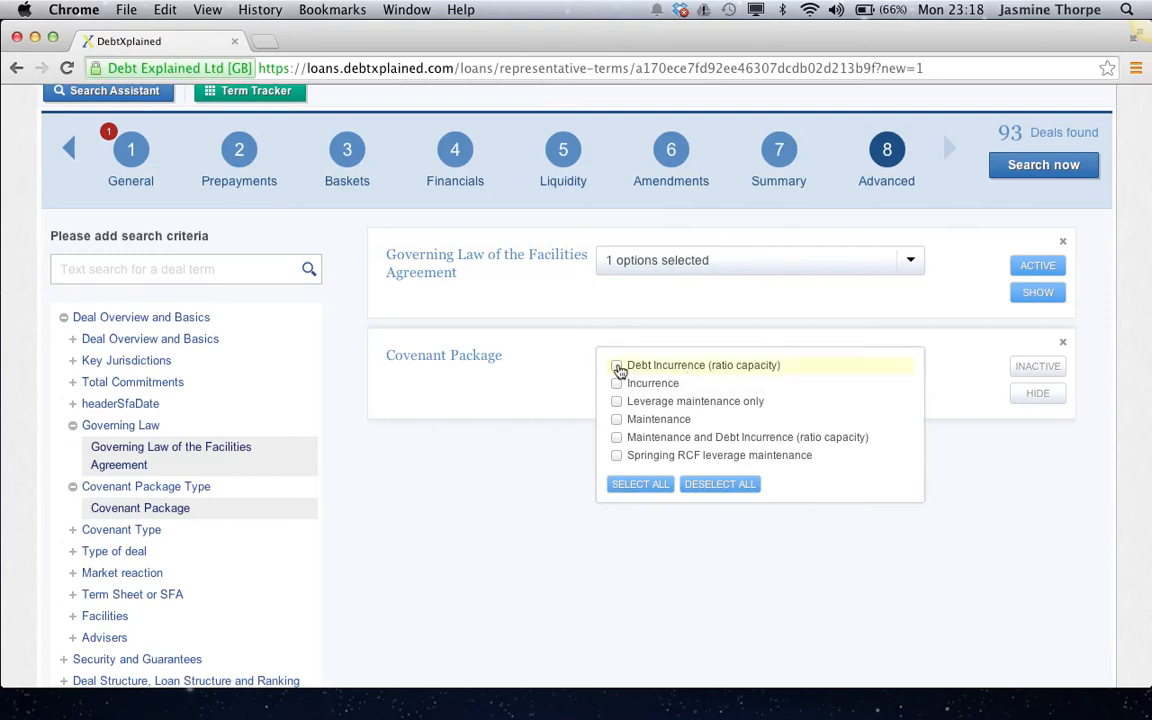
pyautogui.click(617, 366)
pyautogui.click(617, 383)
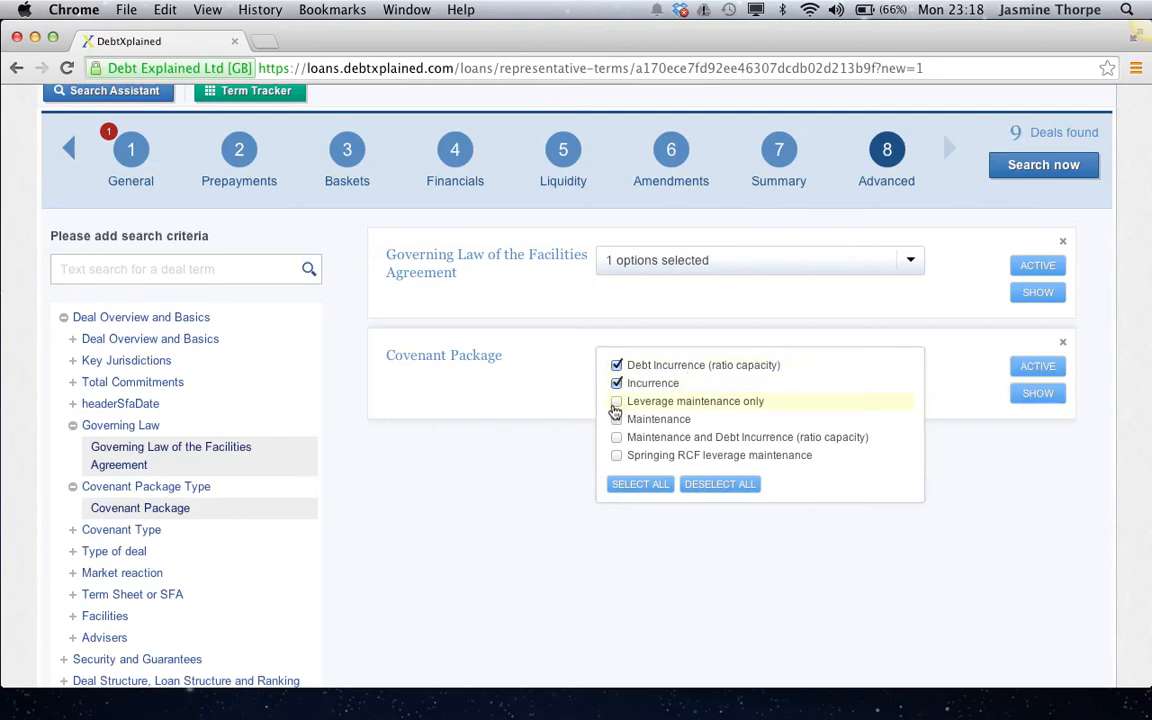
pyautogui.click(616, 401)
pyautogui.click(617, 437)
pyautogui.click(617, 455)
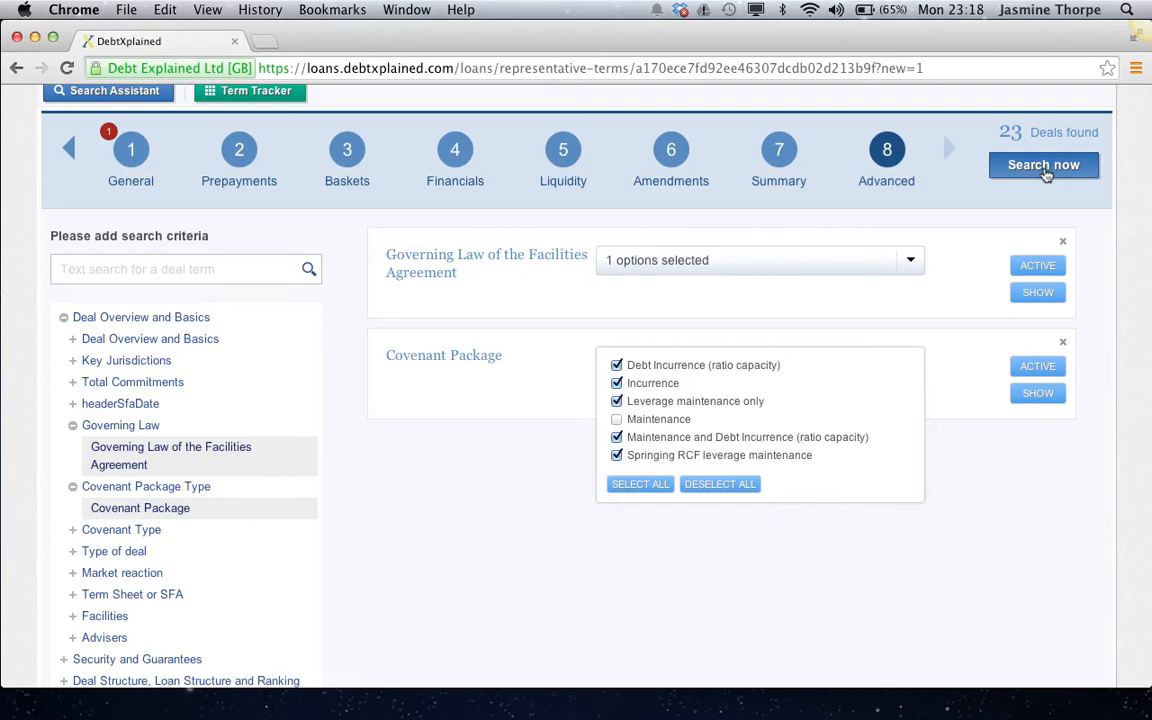
pyautogui.click(1044, 170)
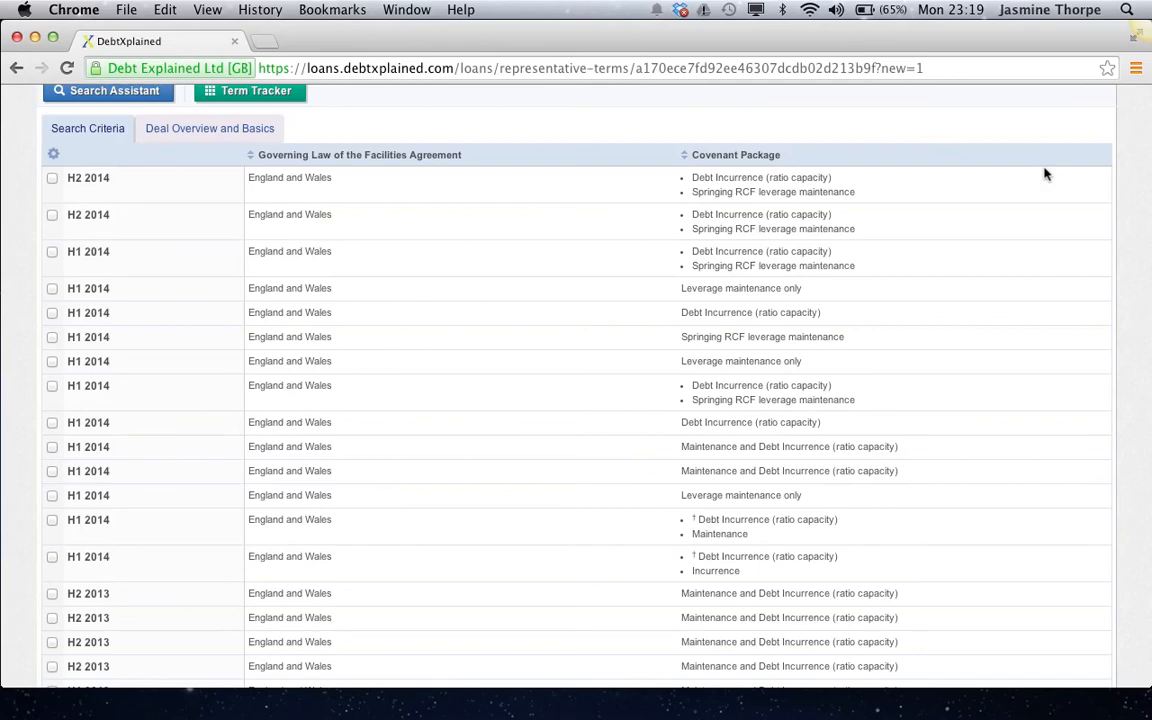
# - Activate the predefined EBITDA table in the Term Tracker, display it and review the material add-backs of the deals
pyautogui.scroll(3, 742, 200)
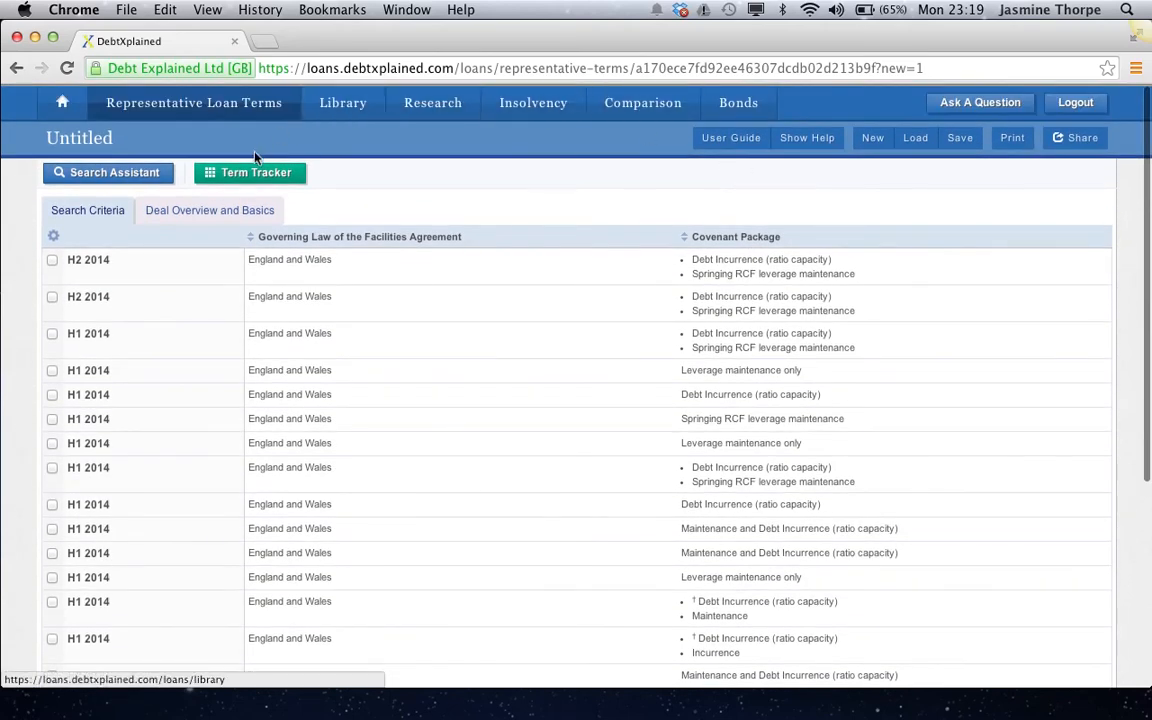
pyautogui.click(251, 176)
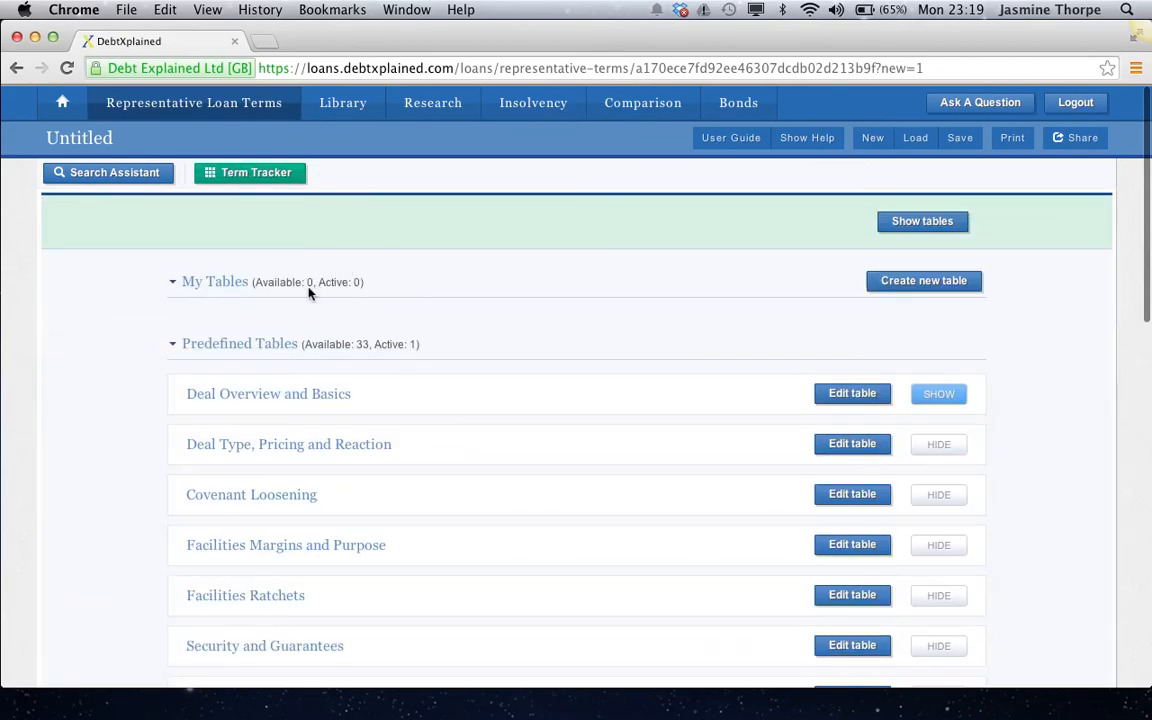
pyautogui.scroll(-5, 444, 497)
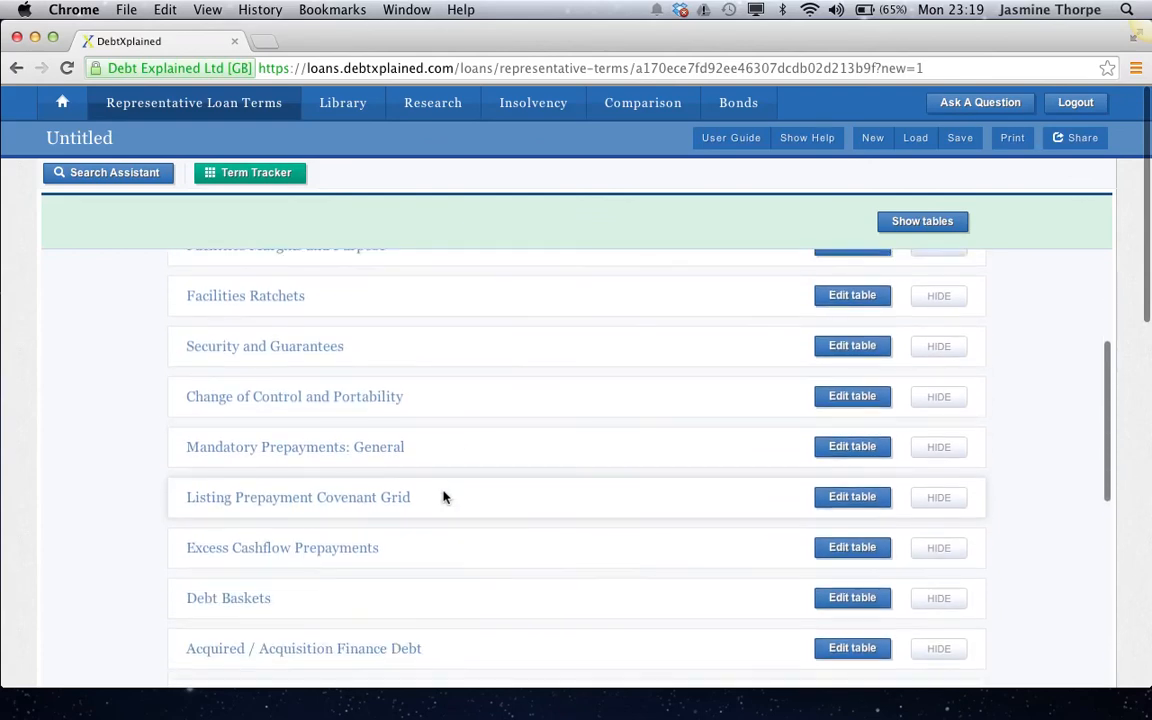
pyautogui.scroll(-4, 444, 497)
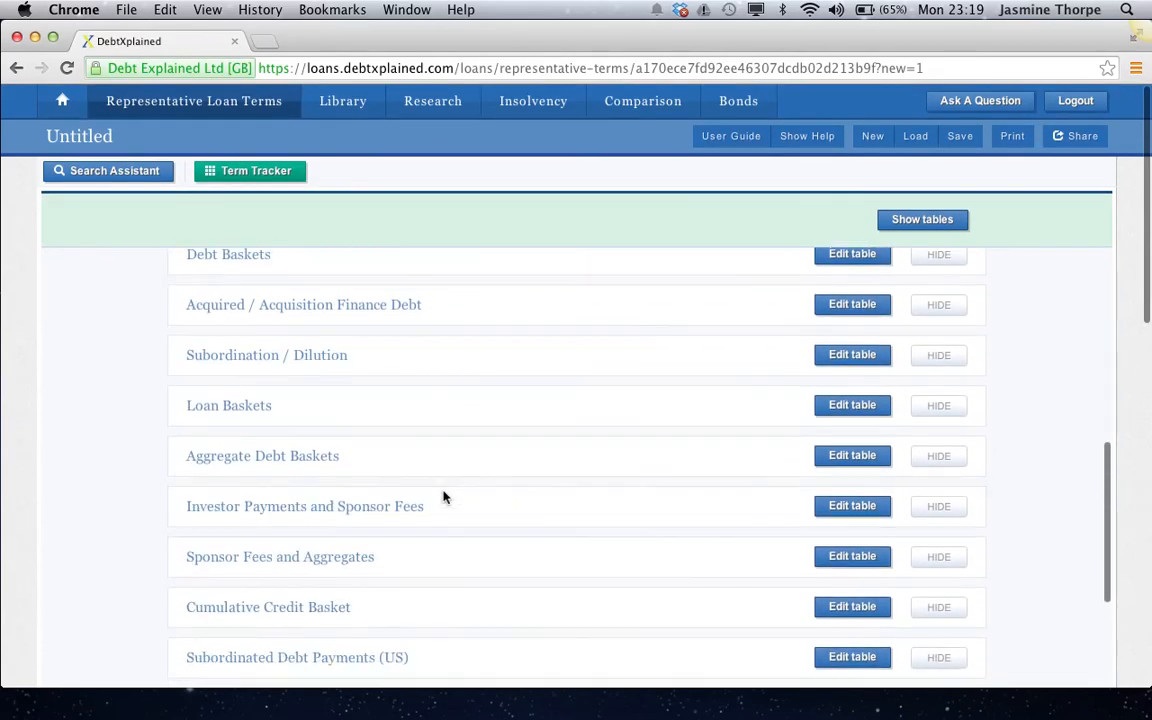
pyautogui.scroll(-3, 444, 497)
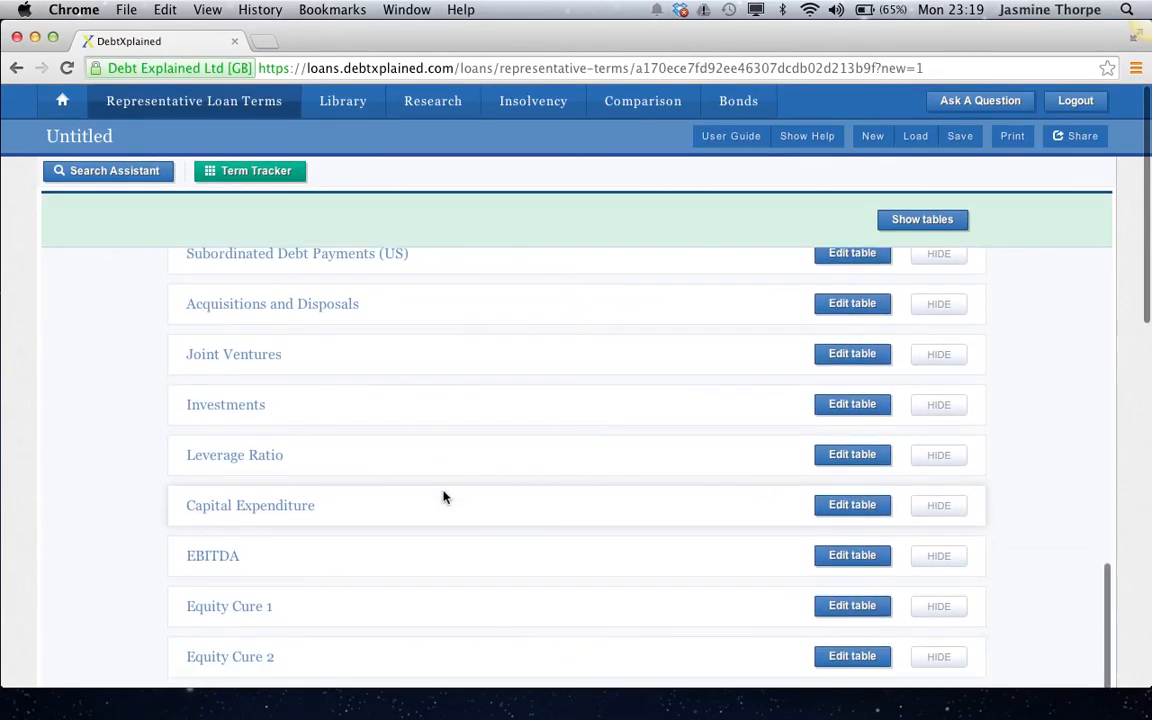
pyautogui.click(942, 556)
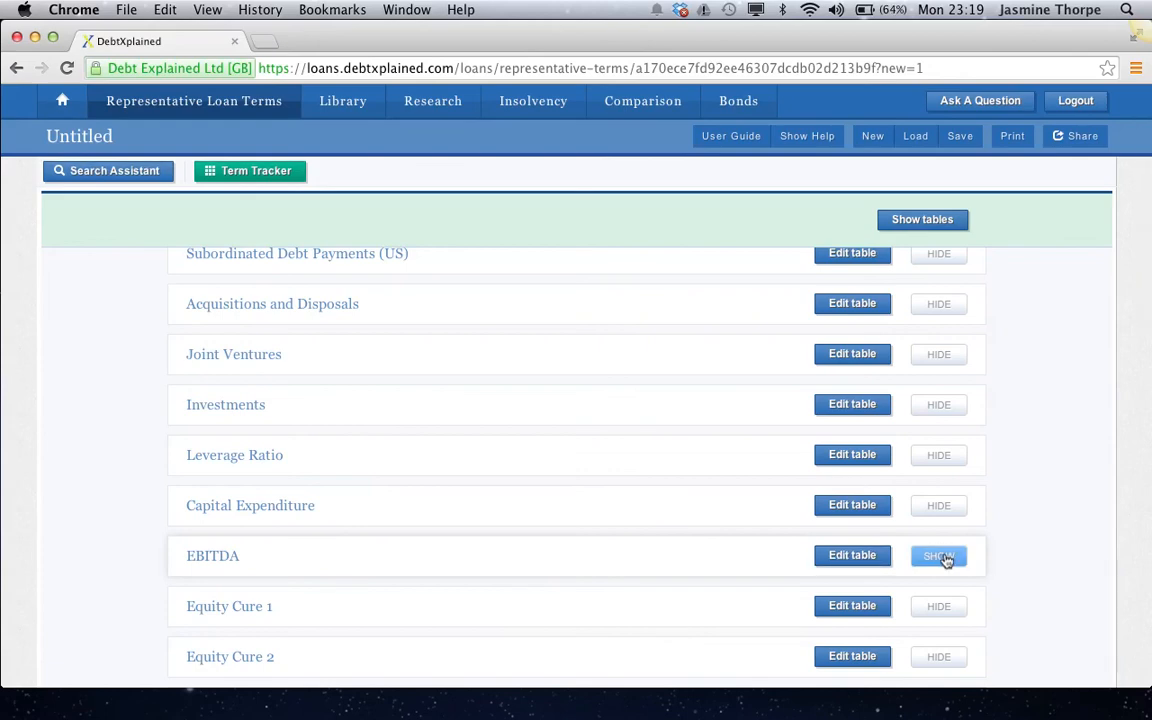
pyautogui.scroll(7, 945, 559)
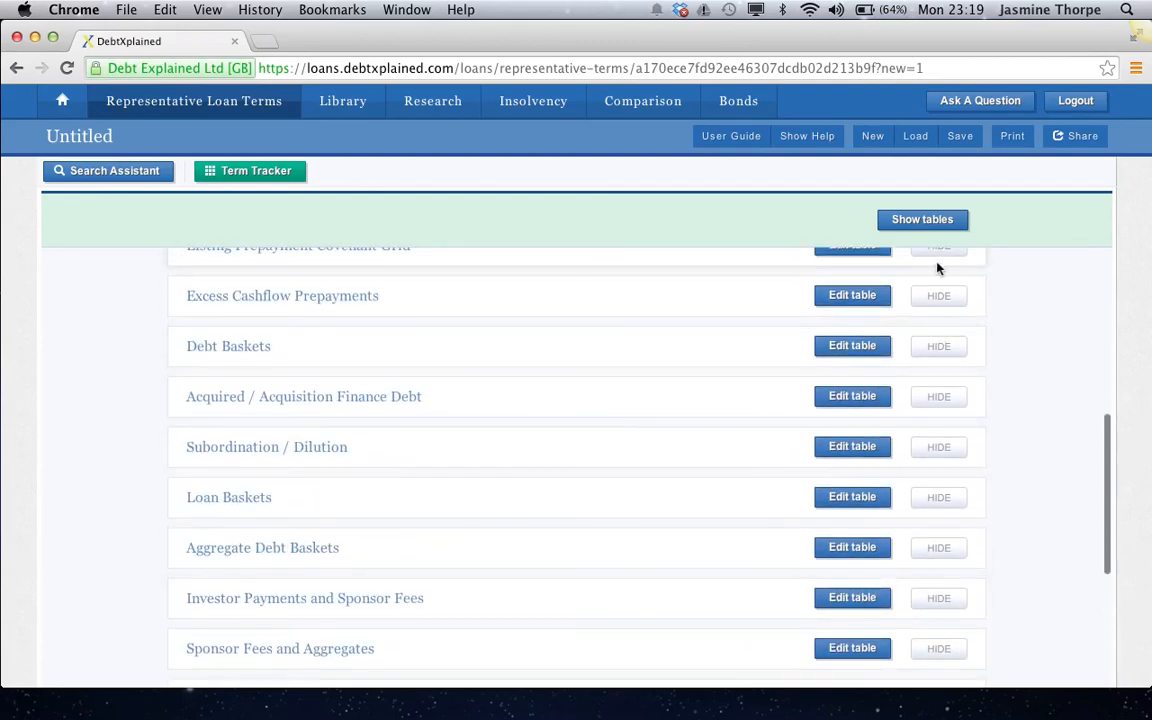
pyautogui.click(929, 220)
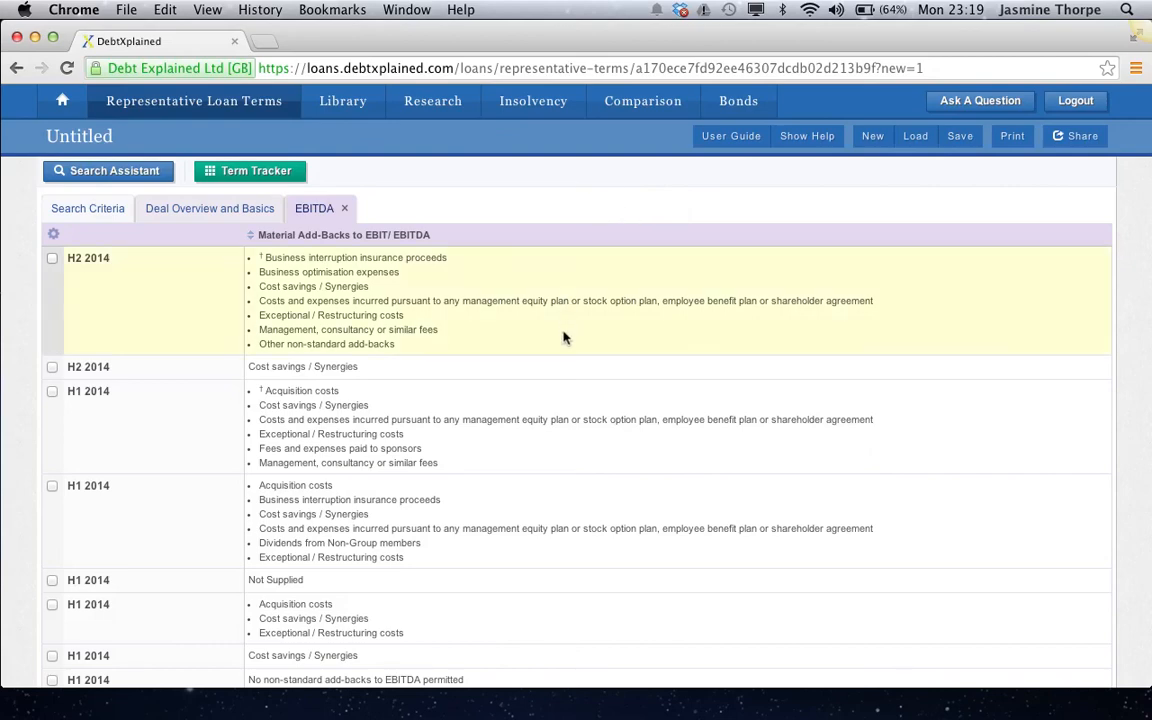
pyautogui.scroll(-3, 564, 470)
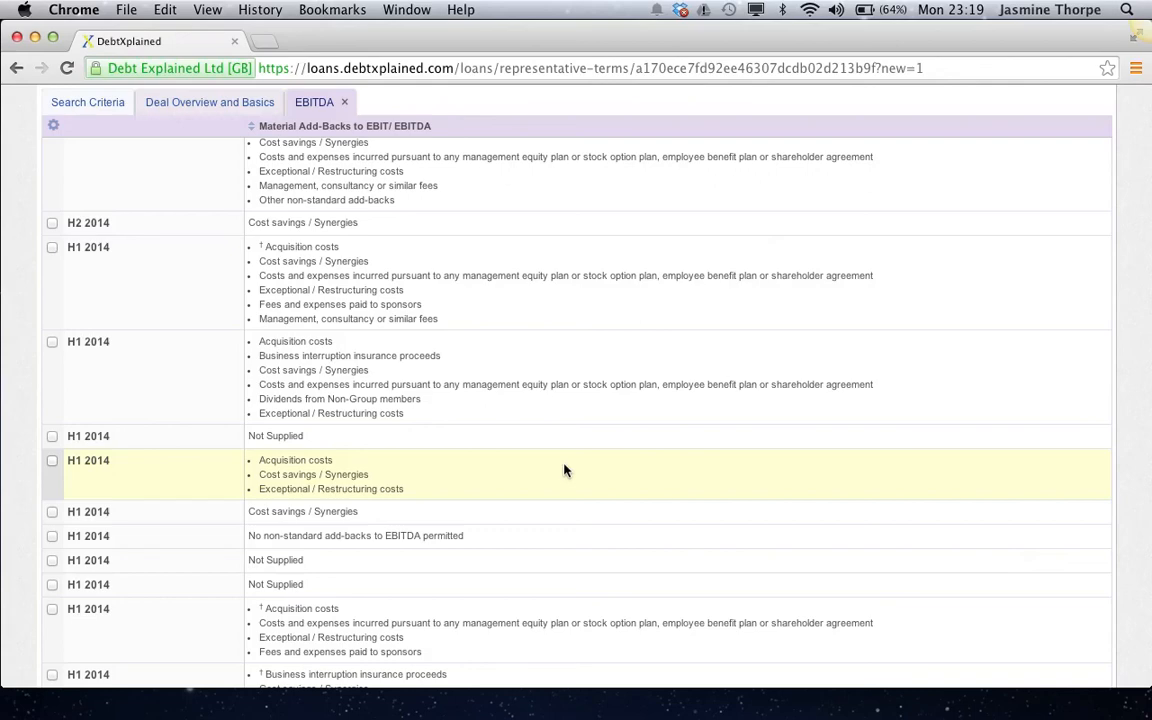
pyautogui.scroll(4, 564, 470)
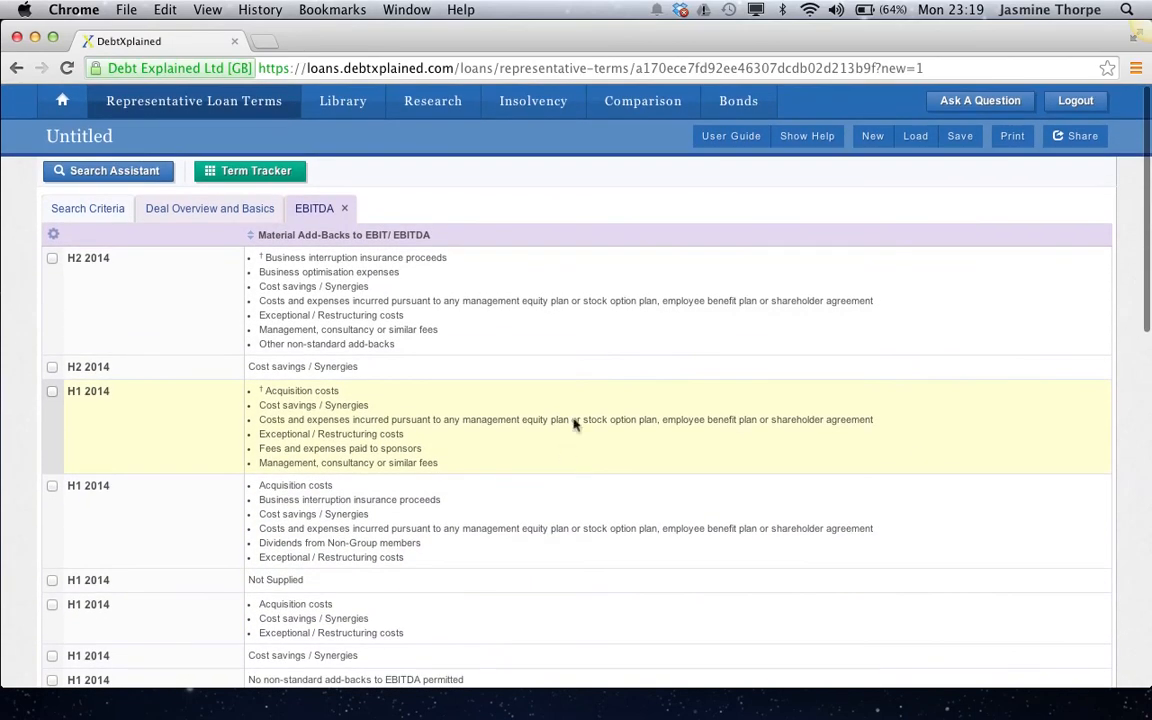
# - Open a question e-mail to the DebtXplained team and close the draft without sending it
pyautogui.click(983, 104)
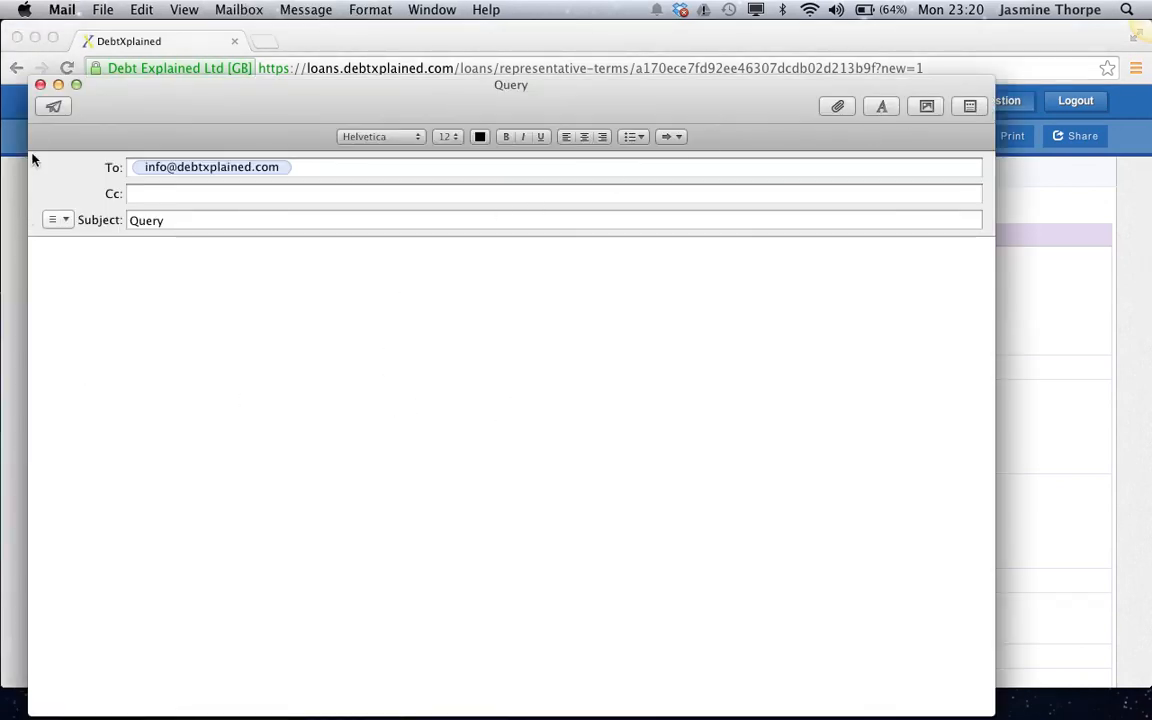
pyautogui.click(41, 86)
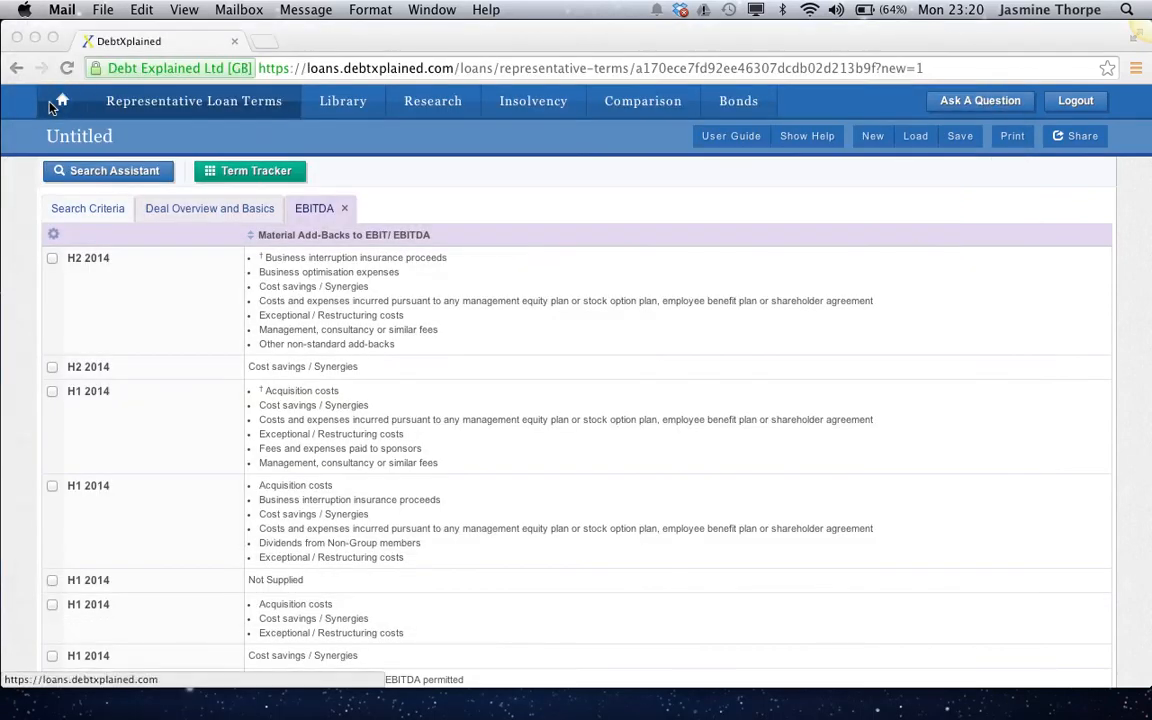